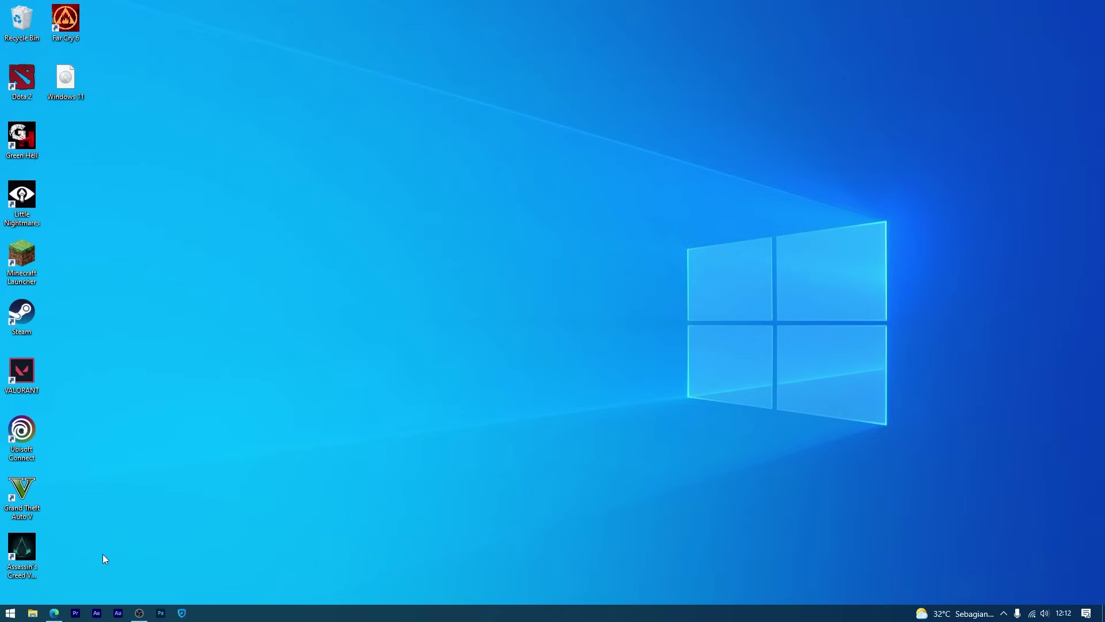
Step: Download the Windows 11 installation media creation tool from Microsoft's download page in Edge and run the downloaded file
left_click(55, 614)
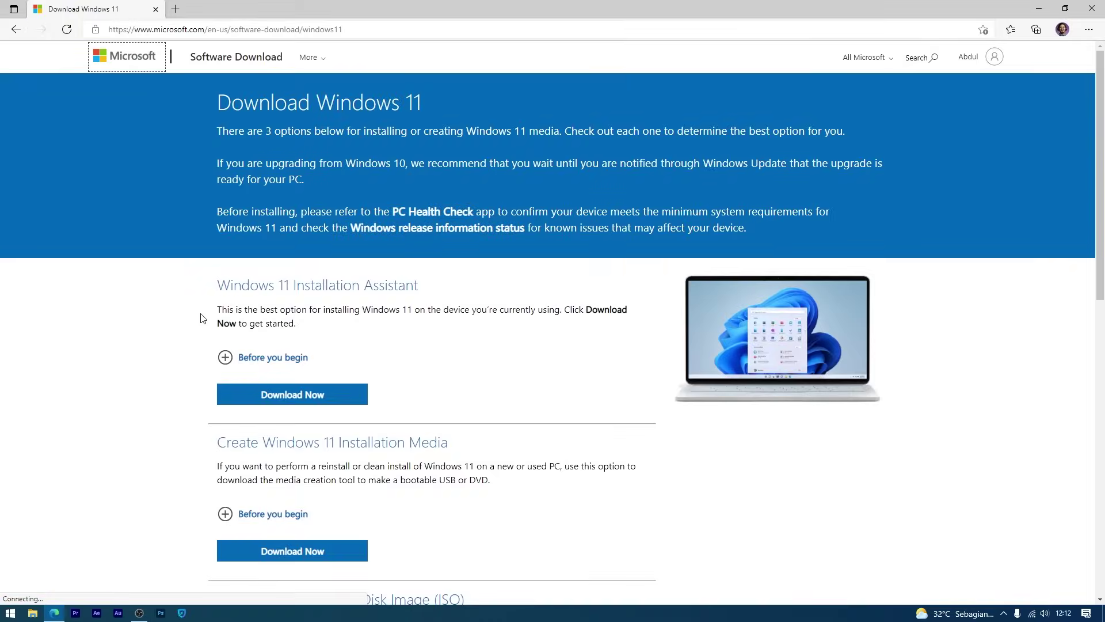
scroll(227, 194, "down", 4)
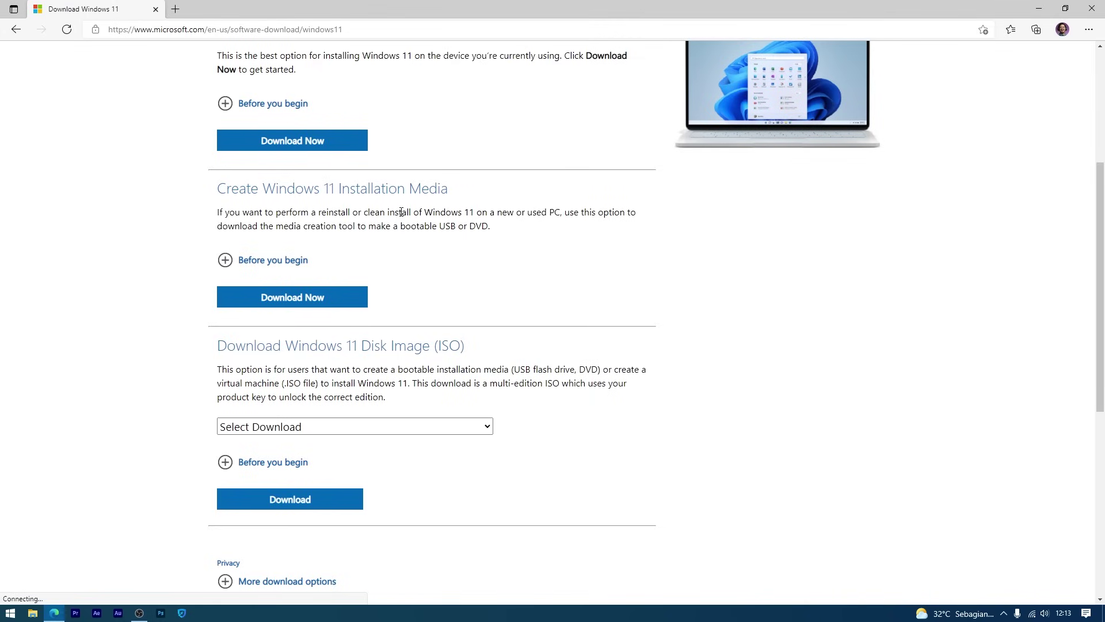
left_click(308, 299)
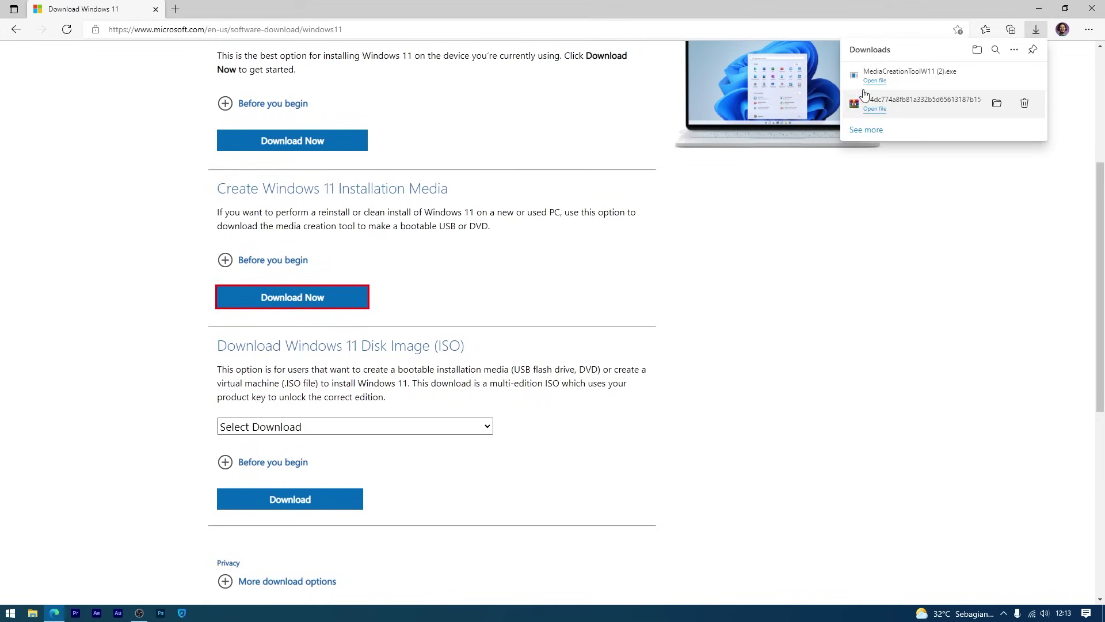
left_click(875, 81)
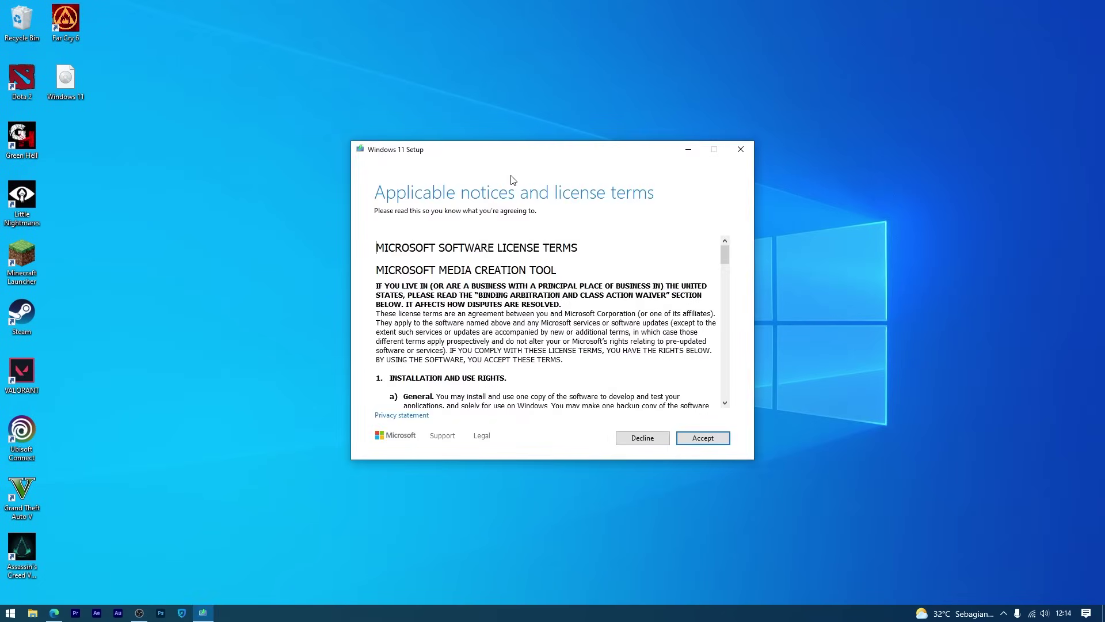
Step: Accept the media creation tool's license terms and choose ISO file as the media to use
left_click(694, 438)
left_click(700, 438)
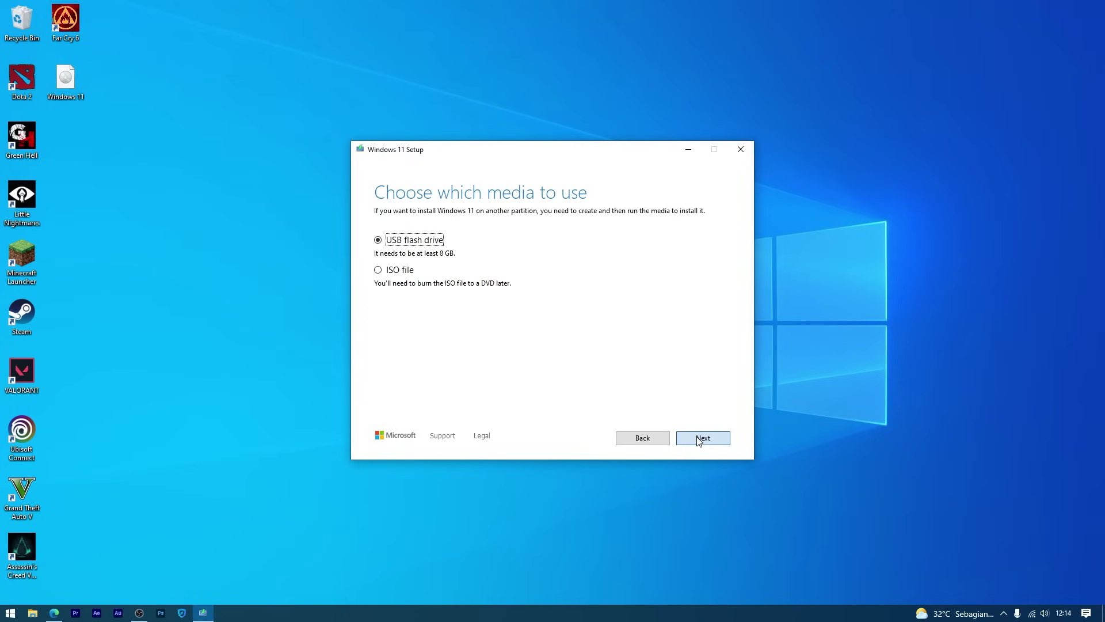
left_click(378, 271)
left_click(704, 439)
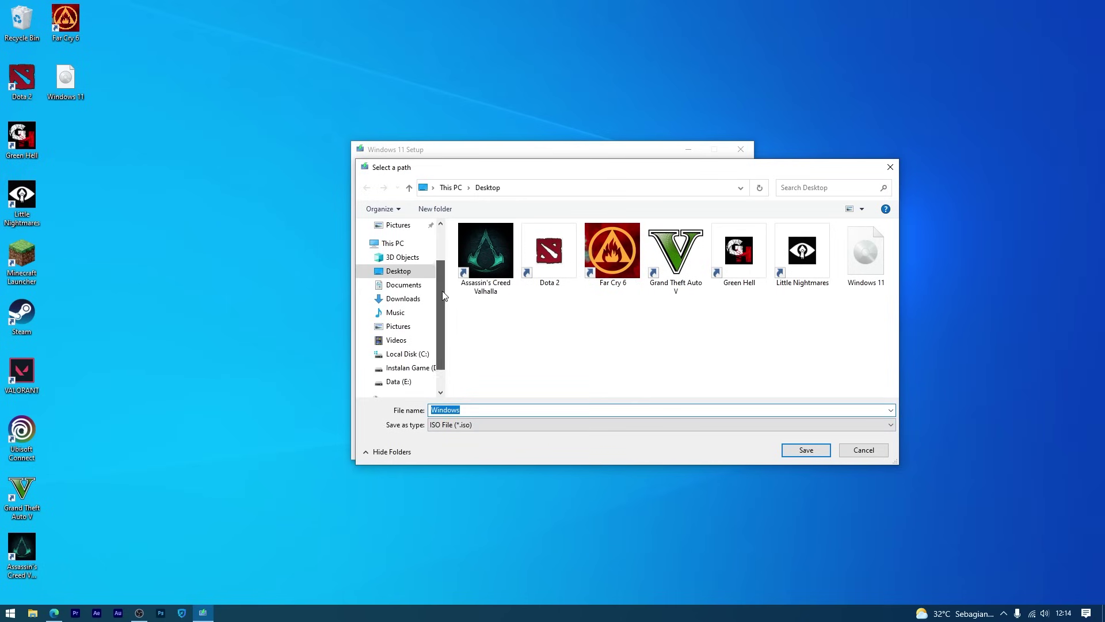
Step: Save the ISO file to the Instalan Game (D:) drive under the name Windows 11
scroll(443, 295, "up", 2)
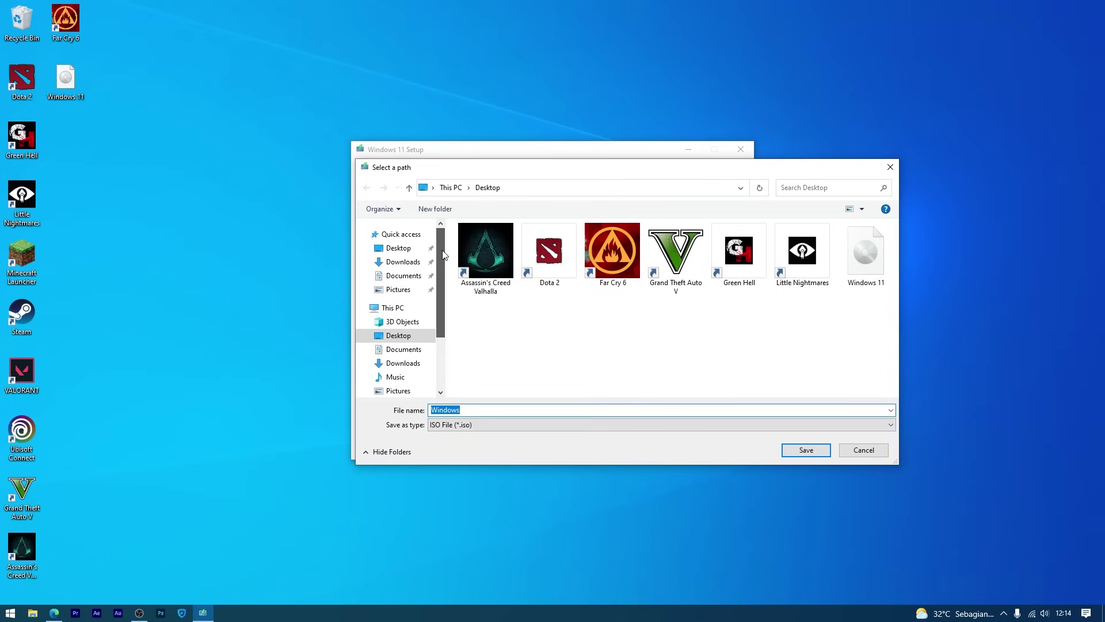
left_click_drag(444, 256, 440, 299)
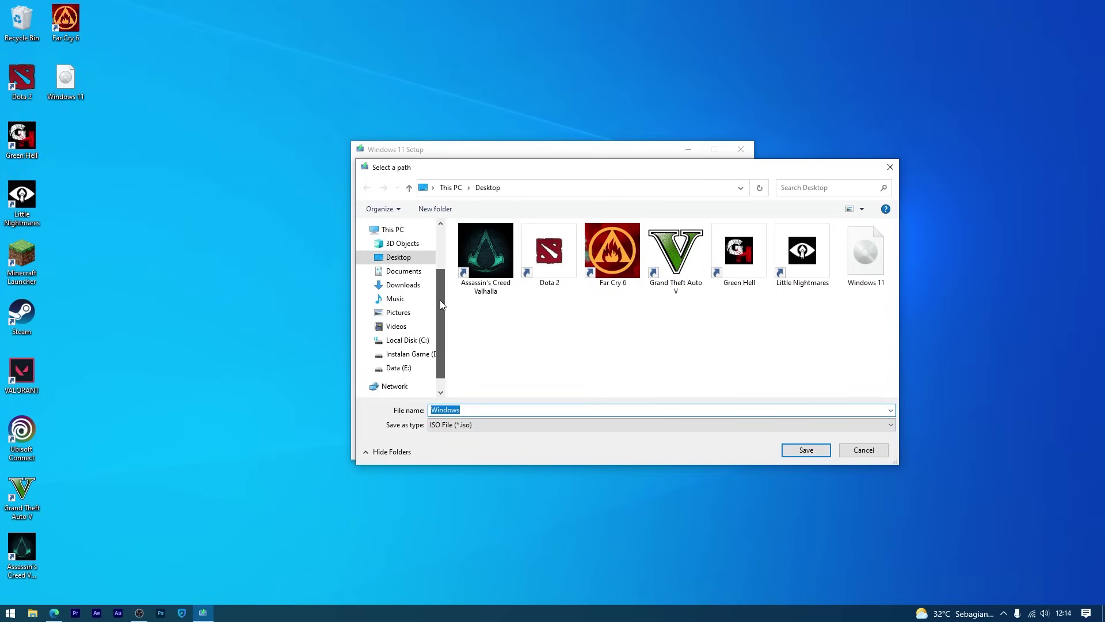
left_click(399, 357)
left_click(489, 410)
left_click(498, 410)
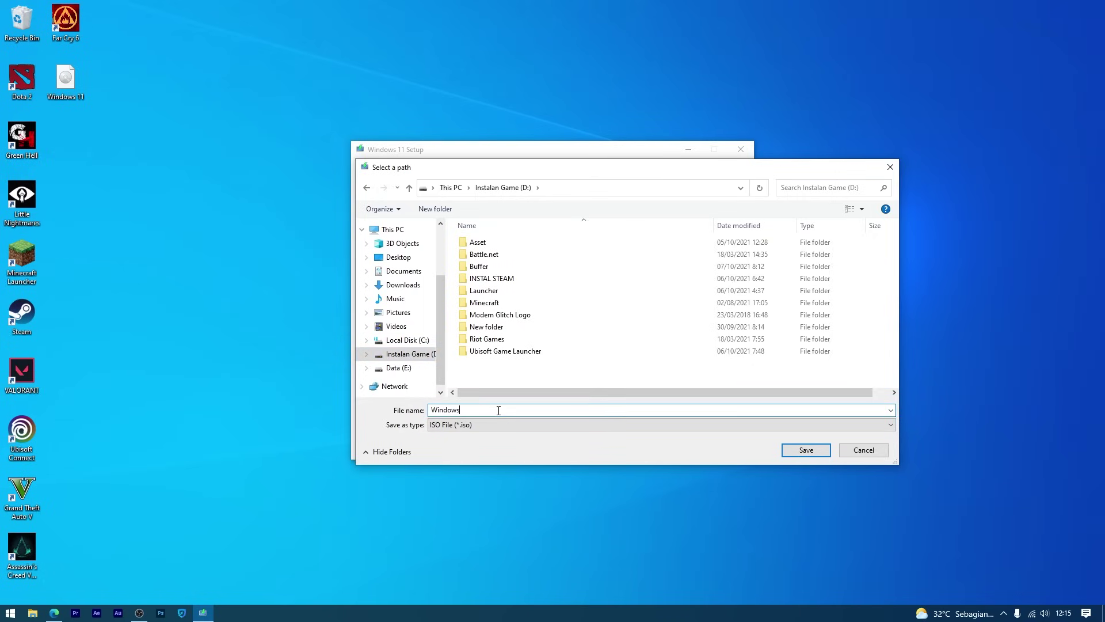
type("11")
left_click(797, 451)
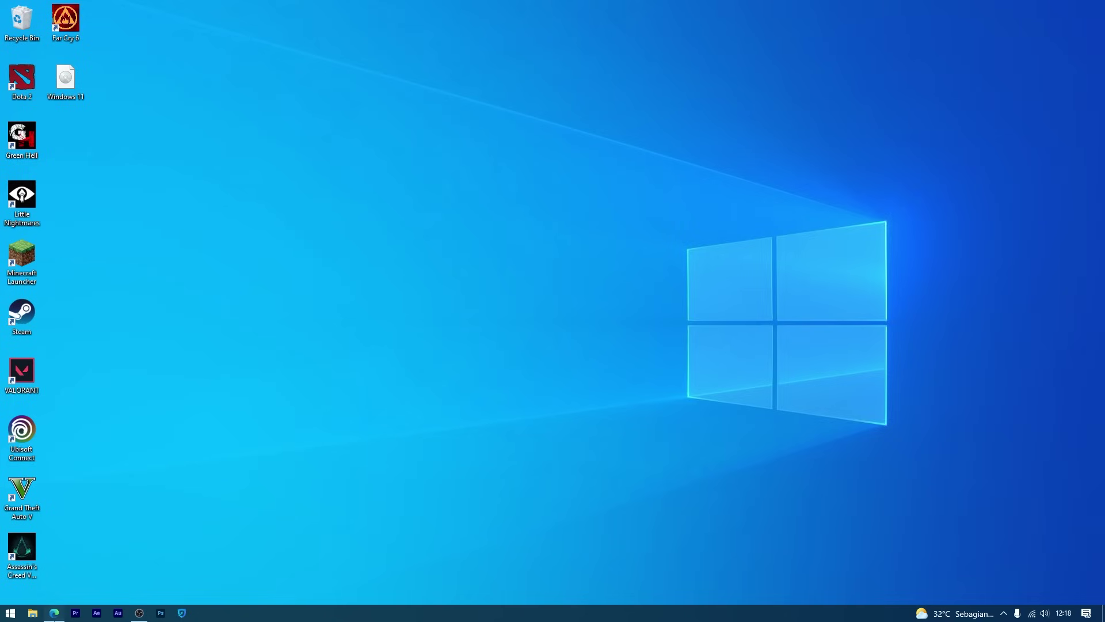
Step: Switch to Edge and download the MediaCreationTool.bat gist by AveYo as a ZIP
left_click(54, 612)
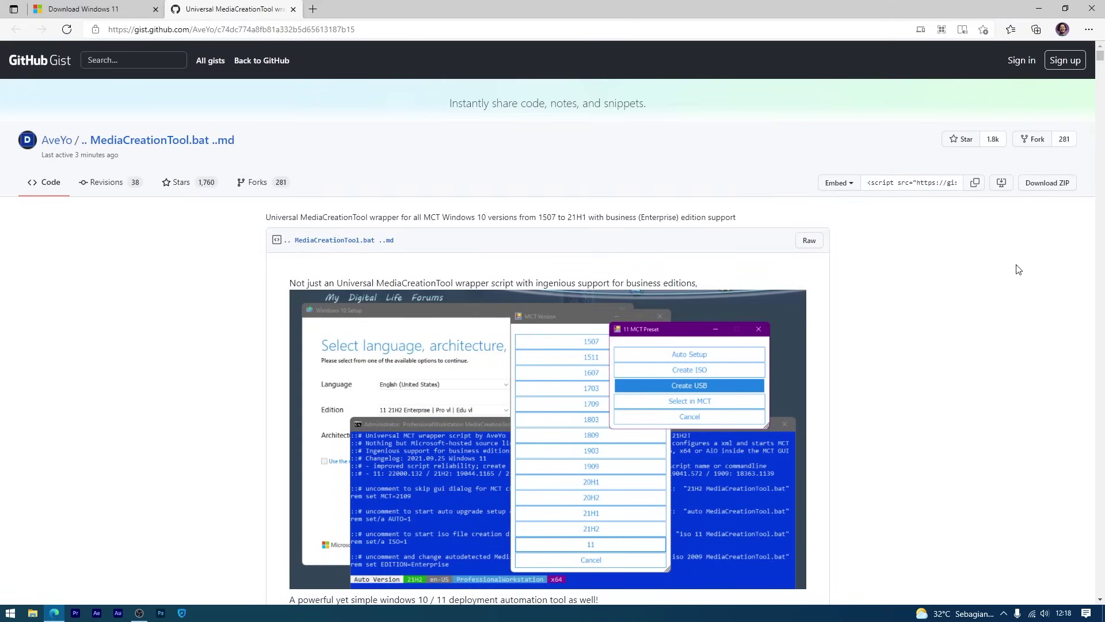
left_click(1042, 184)
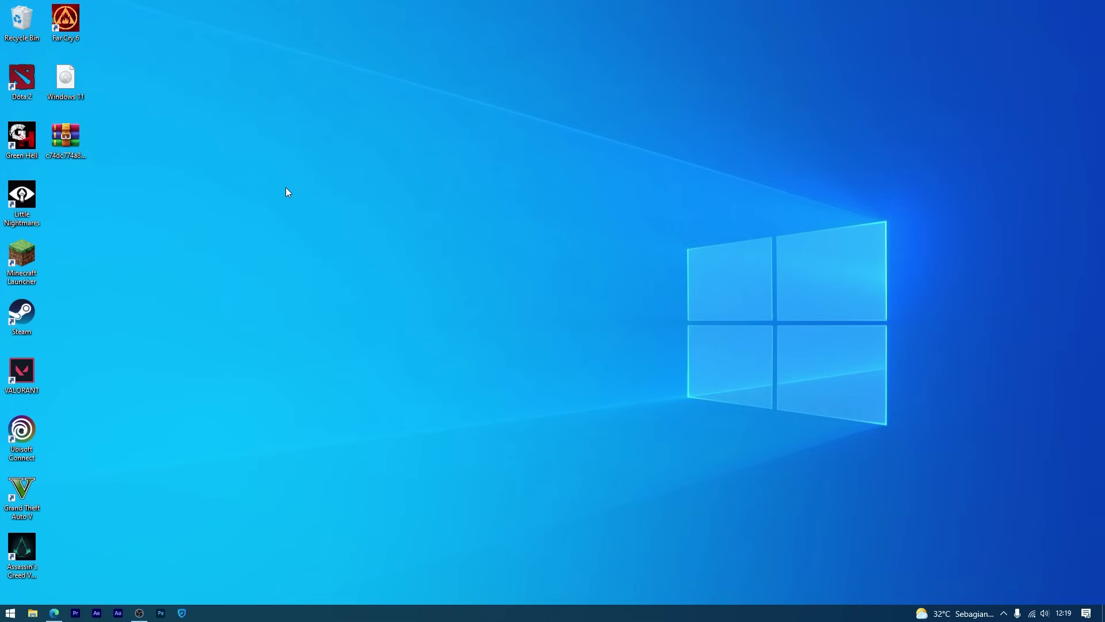
left_click(65, 81)
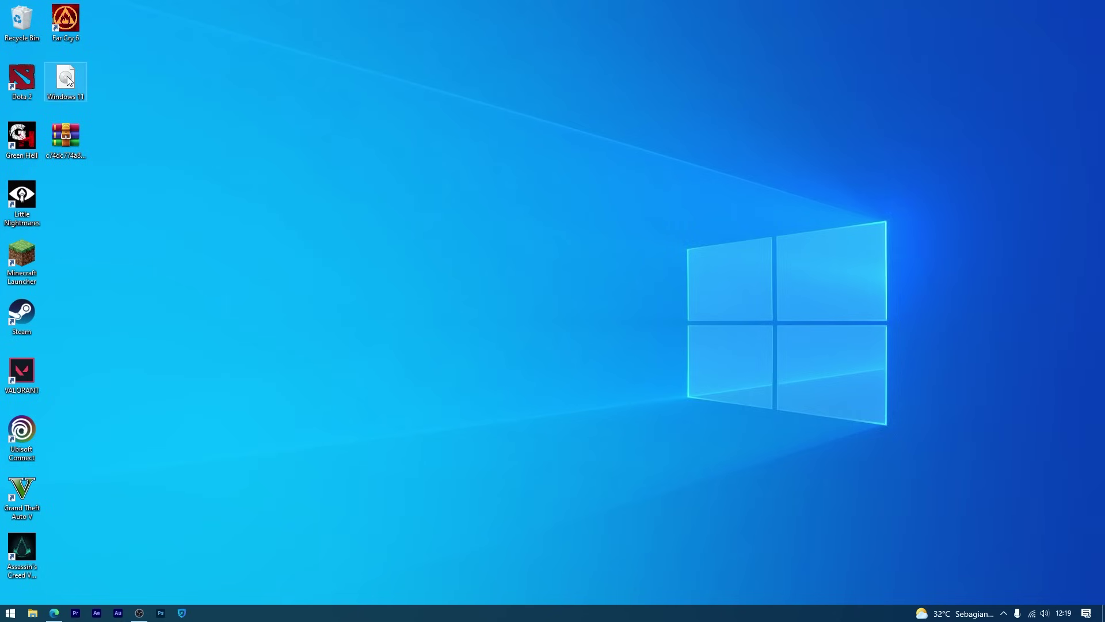
left_click(65, 139)
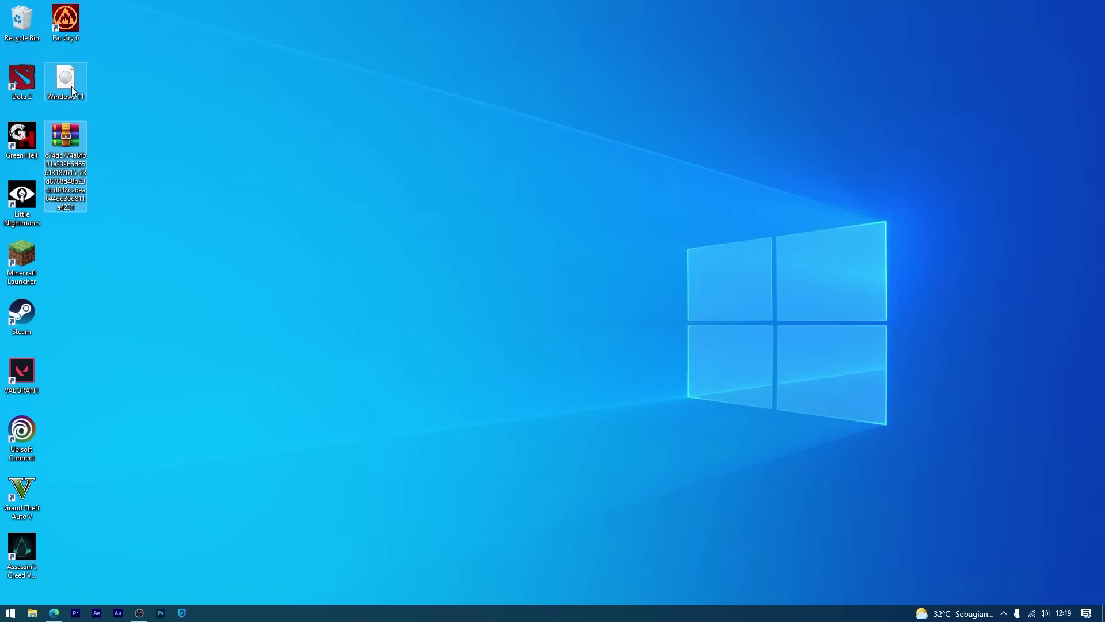
left_click(137, 73)
left_click_drag(137, 74, 52, 163)
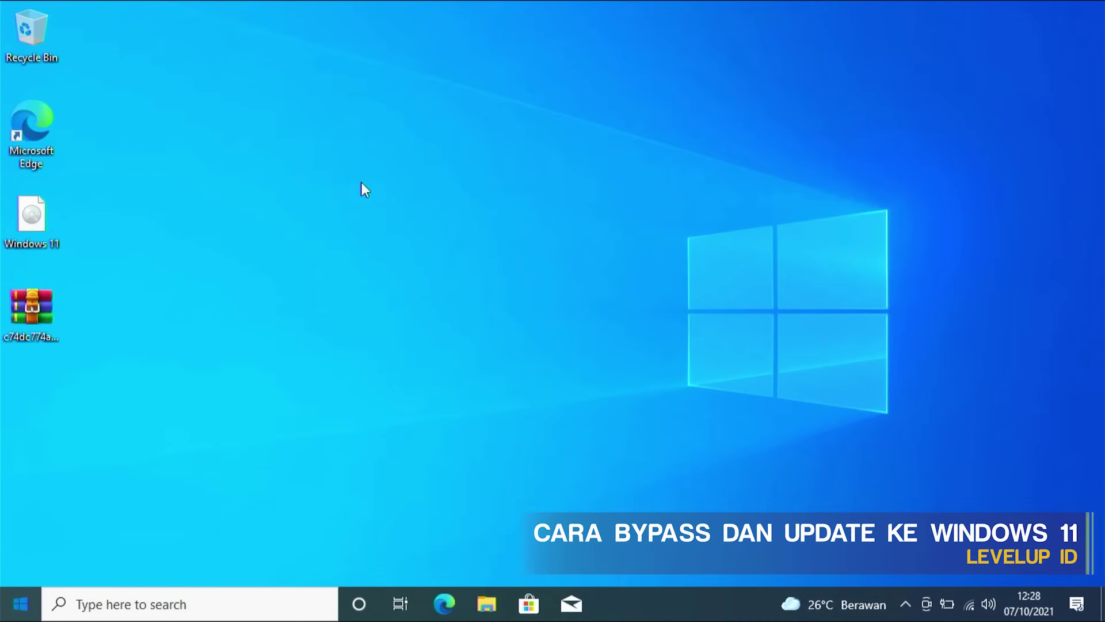
Step: Mount the Windows 11 disk image stored on the desktop
double_click(41, 216)
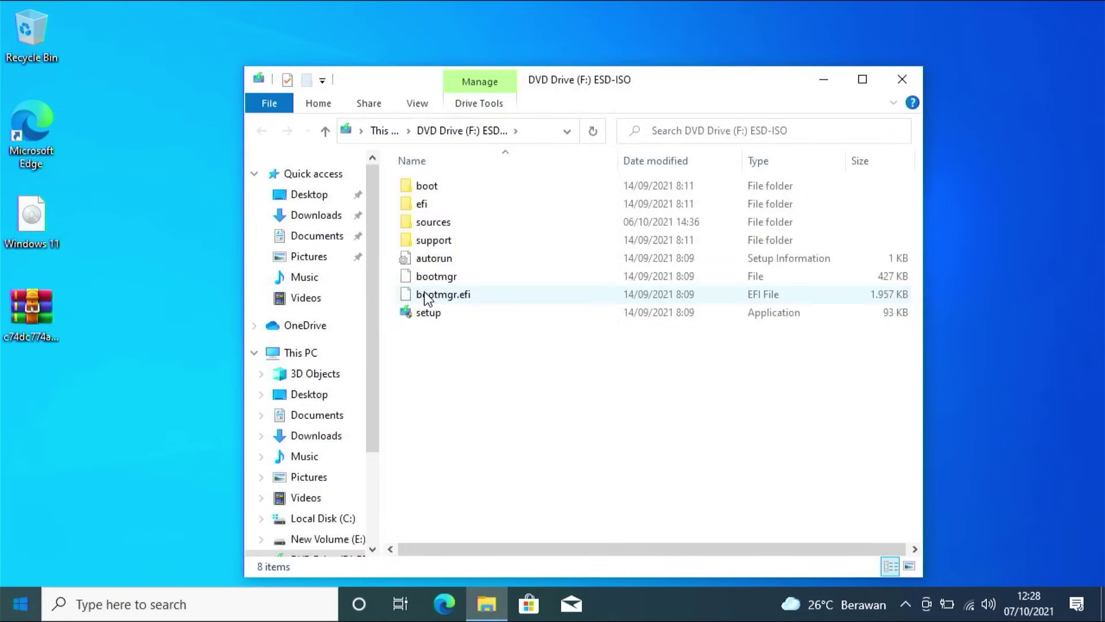
Step: Try to install Windows 11 with the mounted image's setup, leaving "I want to help make the installation better" off, and close the setup
double_click(429, 312)
left_click(488, 421)
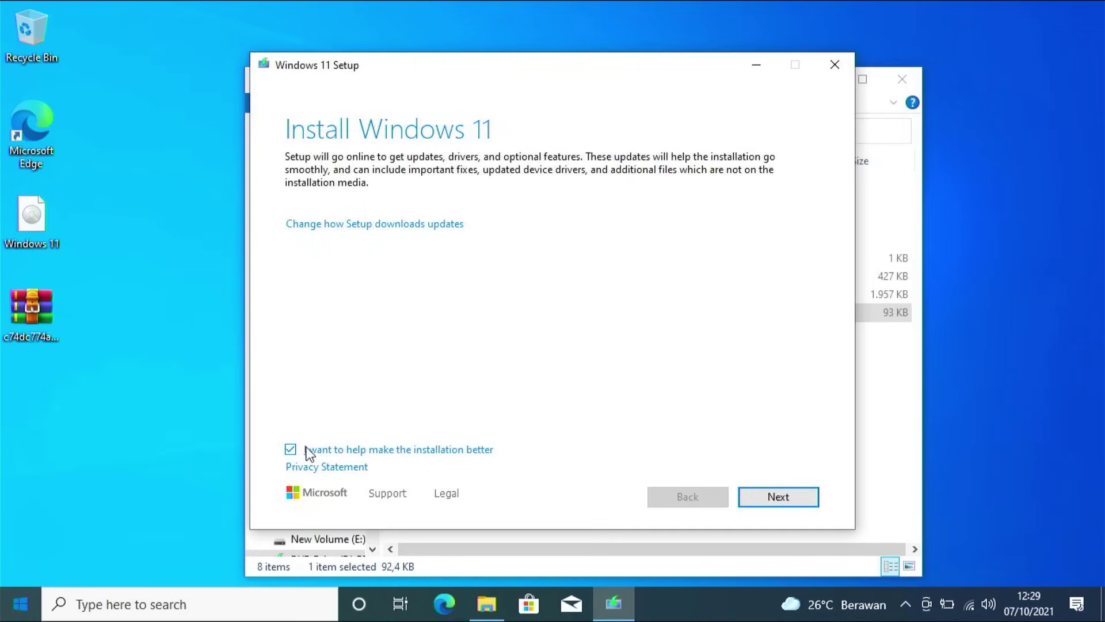
left_click(324, 449)
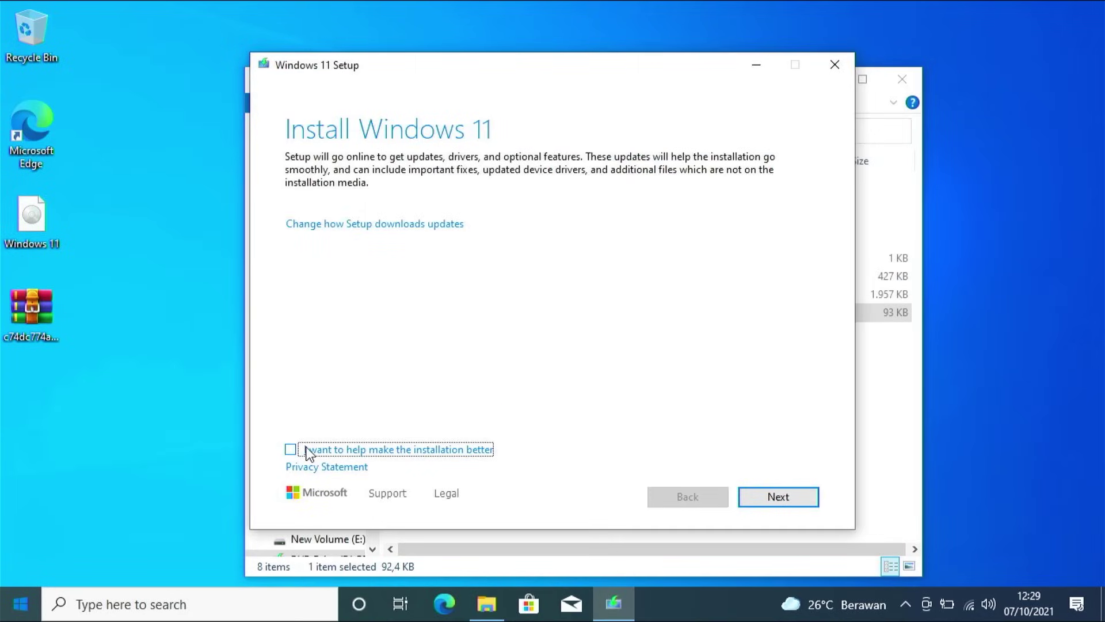
left_click(809, 494)
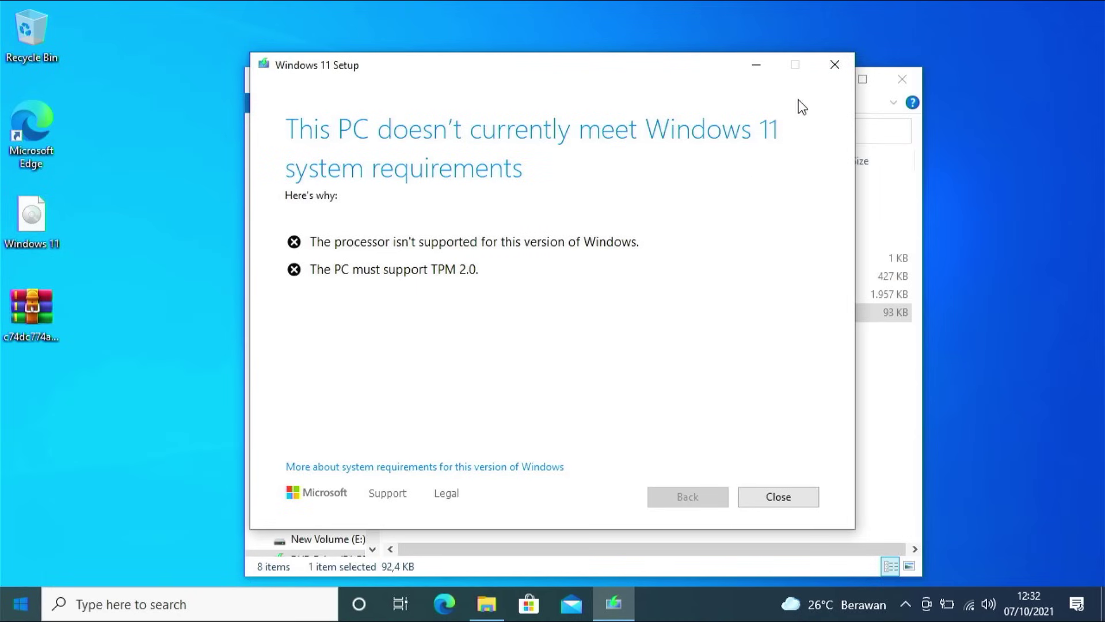
left_click(834, 65)
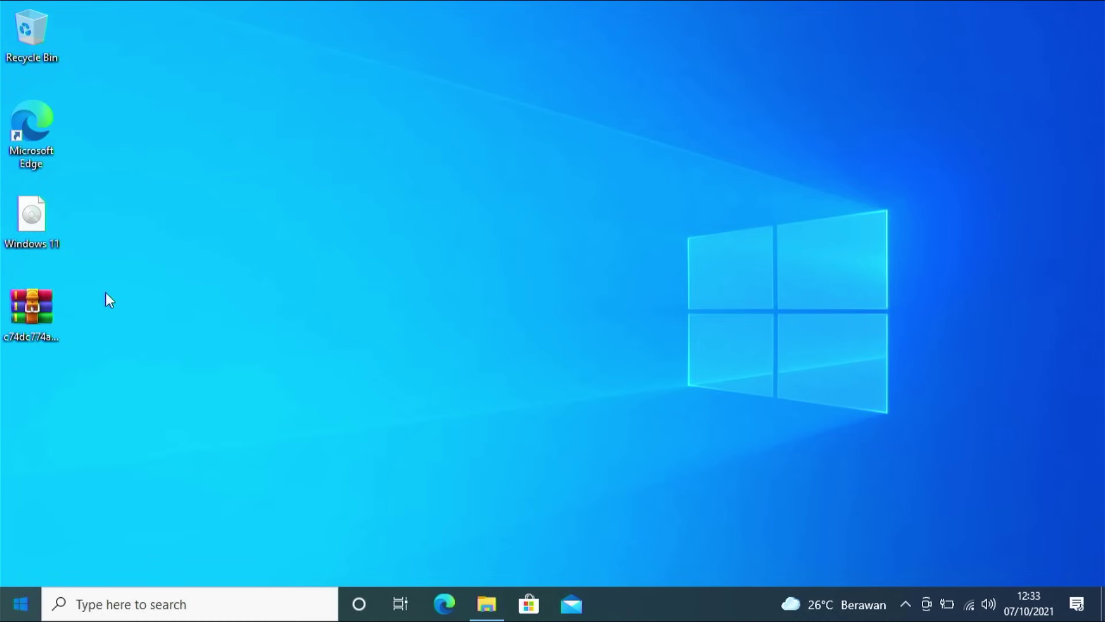
Step: Extract the downloaded MediaCreationTool archive into its own folder on the desktop and open that folder
left_click(53, 296)
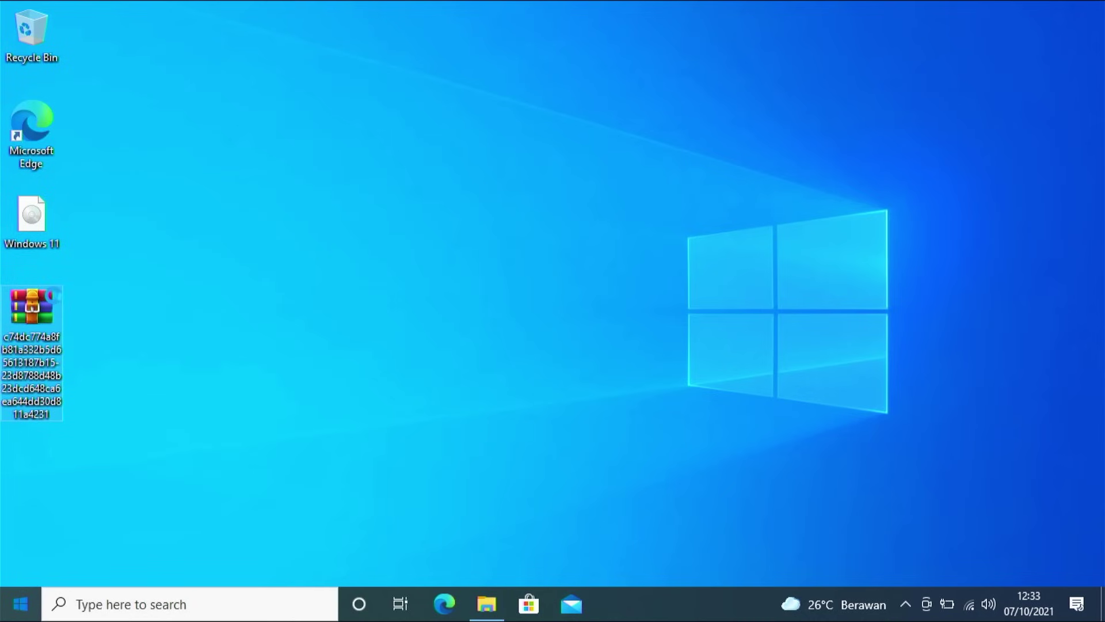
right_click(53, 296)
left_click(85, 296)
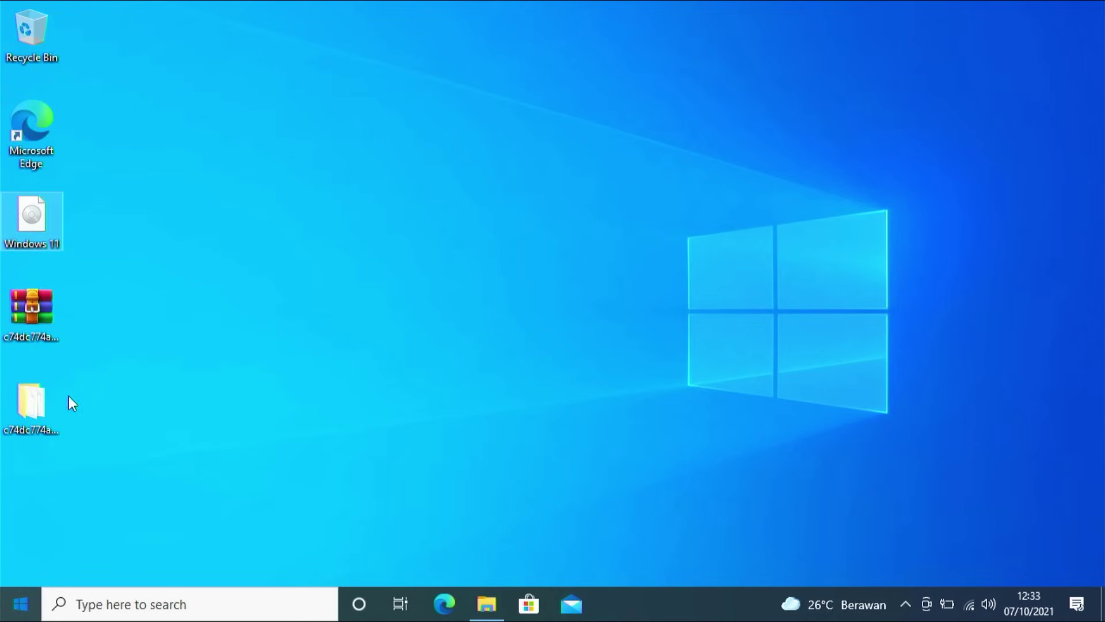
double_click(40, 399)
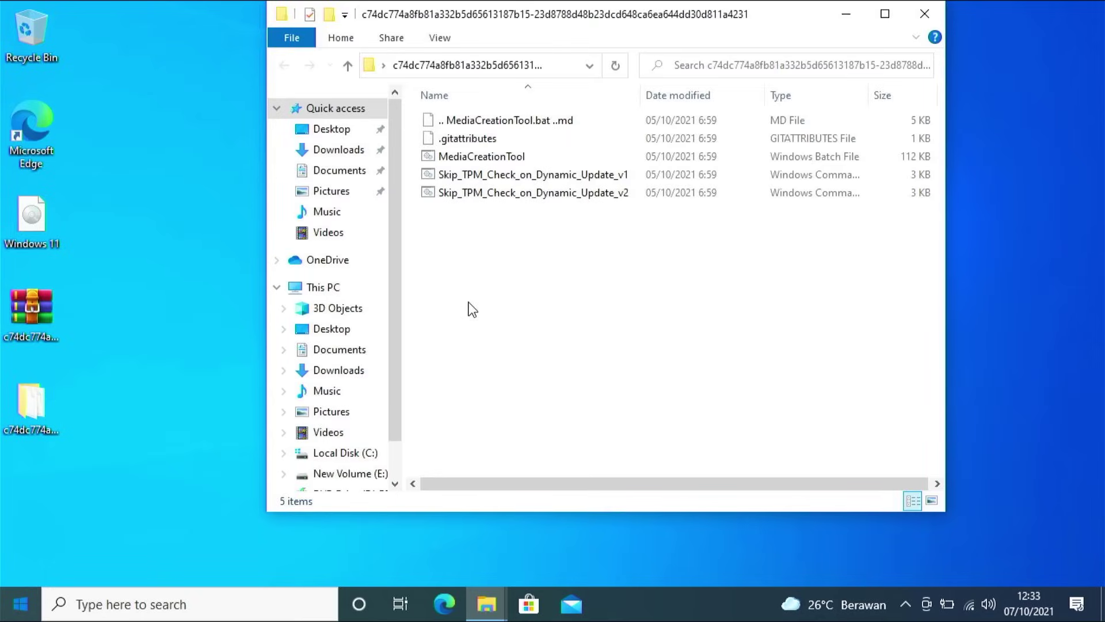
Step: Run Skip_TPM_Check_on_Dynamic_Update_v2 as administrator, allow its changes, and close the script and folder windows
left_click(475, 201)
right_click(475, 201)
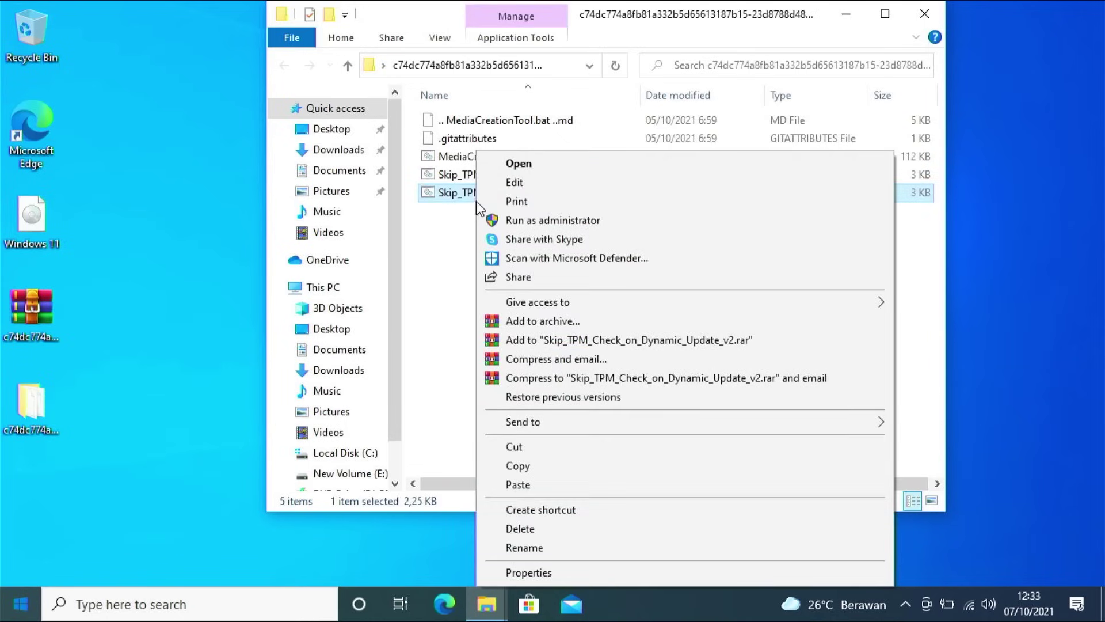
left_click(499, 220)
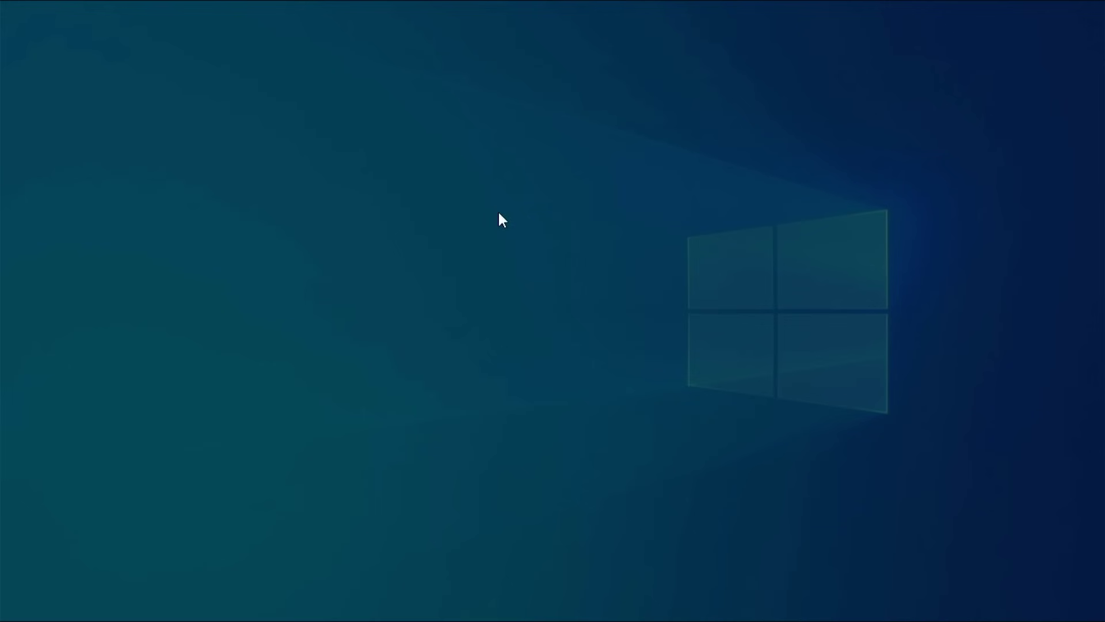
left_click(459, 408)
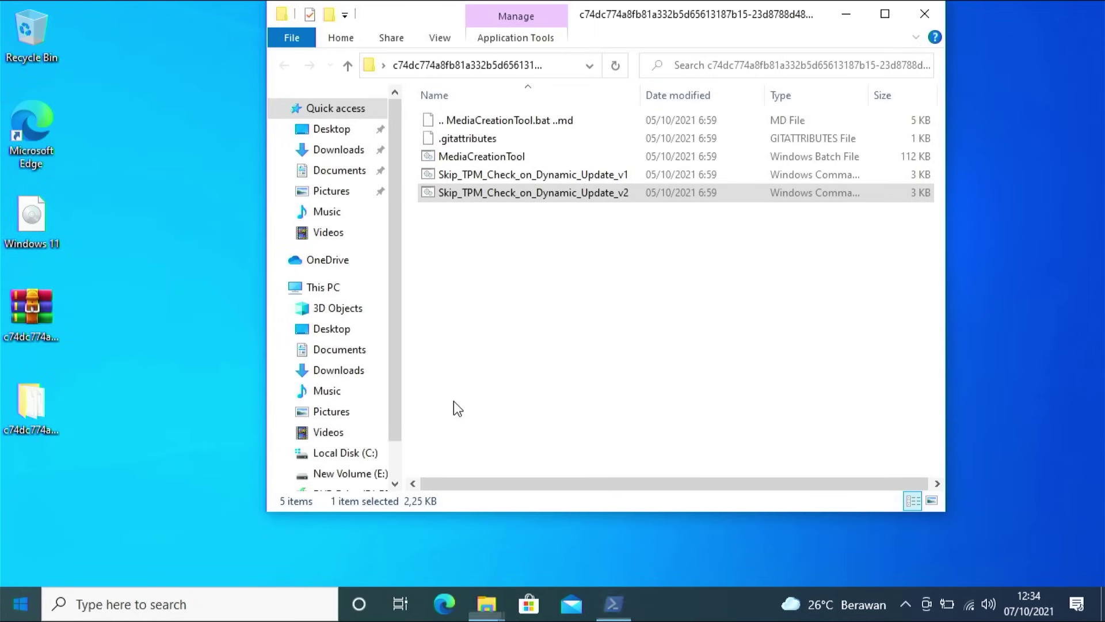
left_click(527, 353)
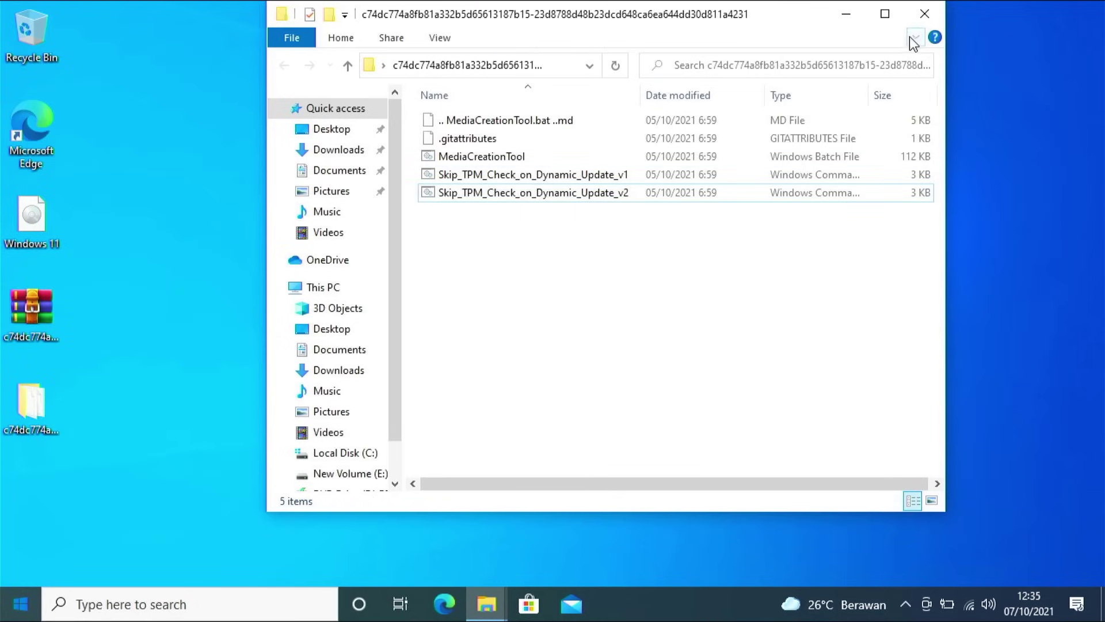
left_click(923, 17)
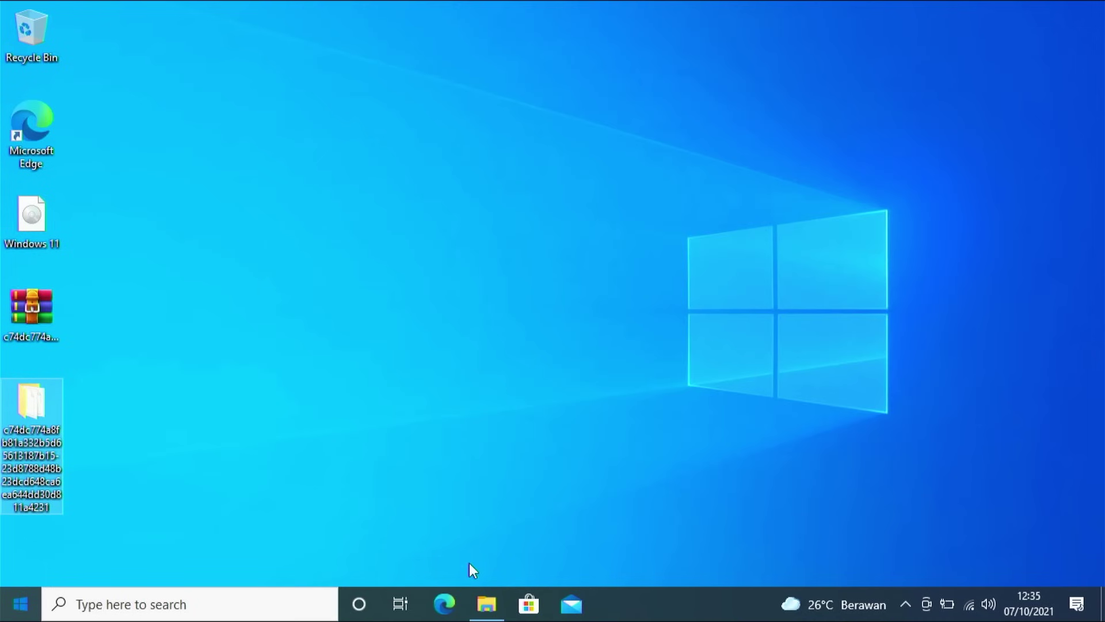
Step: Run setup from the mounted ESD-ISO drive with administrator permission and continue with "I want to help make the installation better" off
left_click(479, 604)
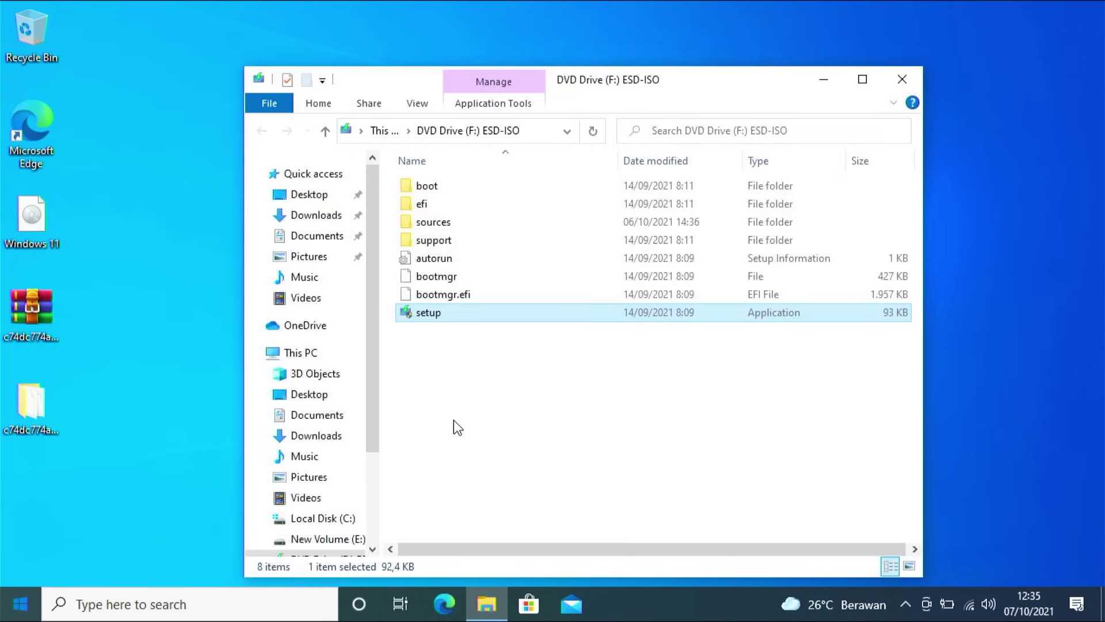
double_click(452, 317)
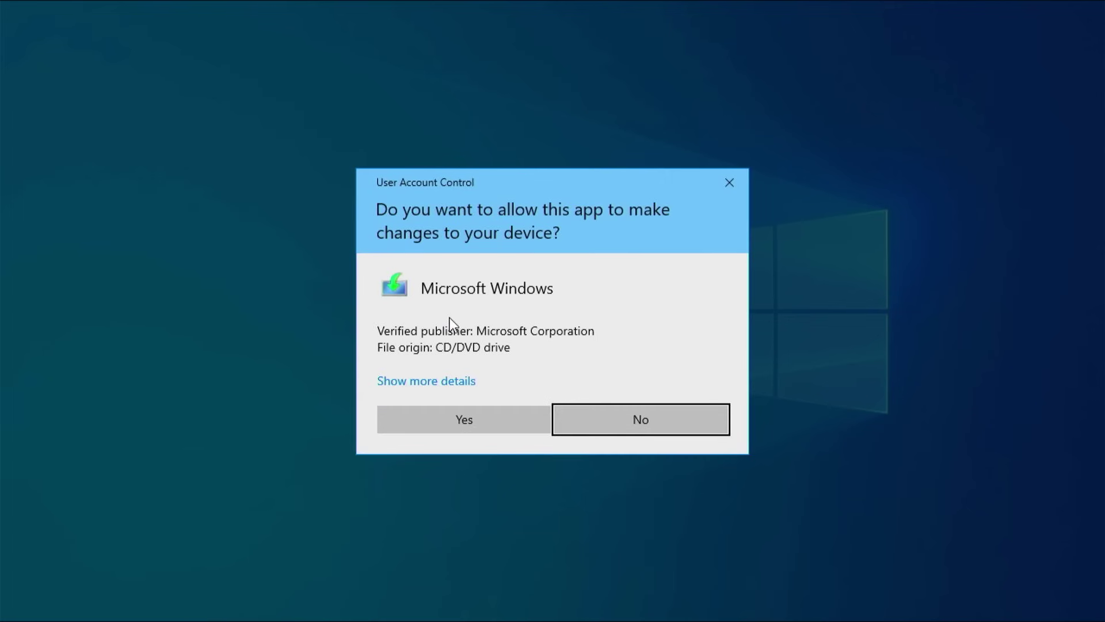
left_click(450, 429)
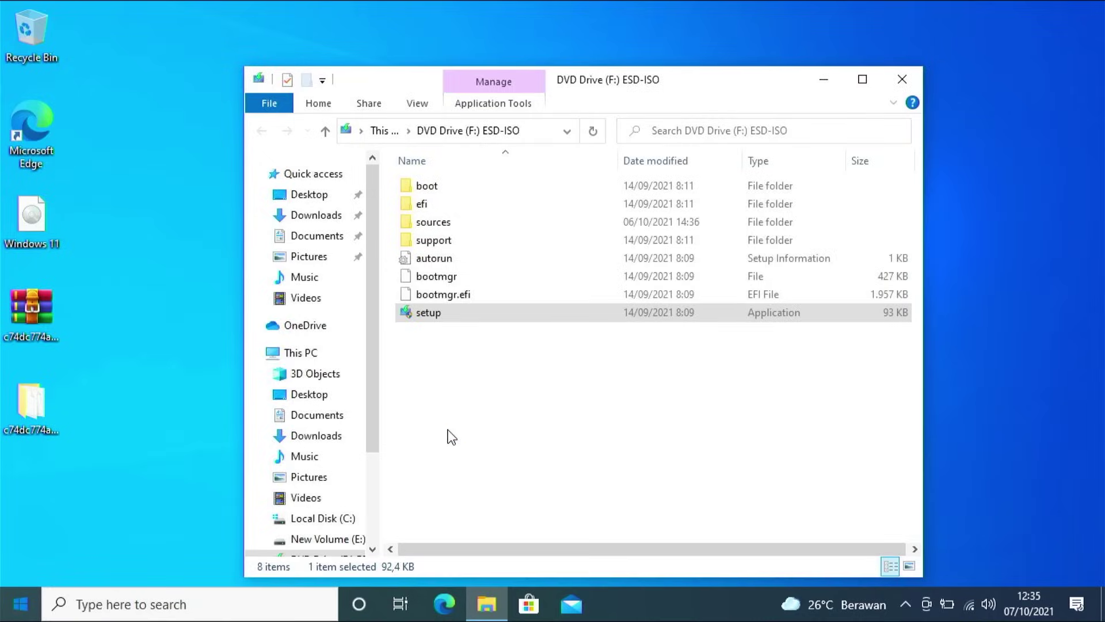
left_click(312, 455)
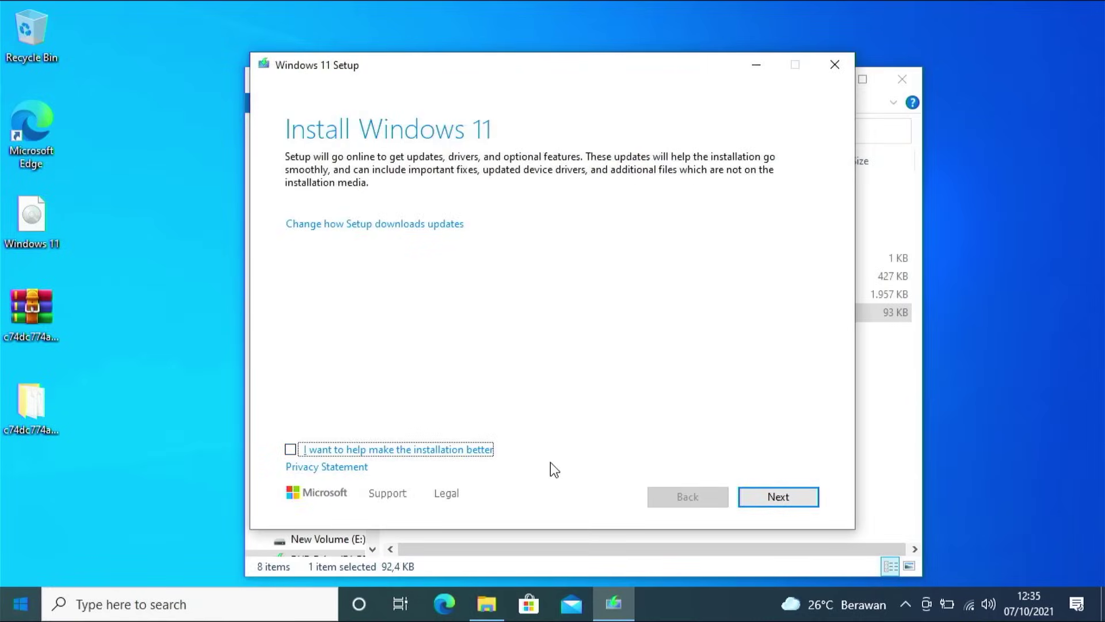
left_click(741, 495)
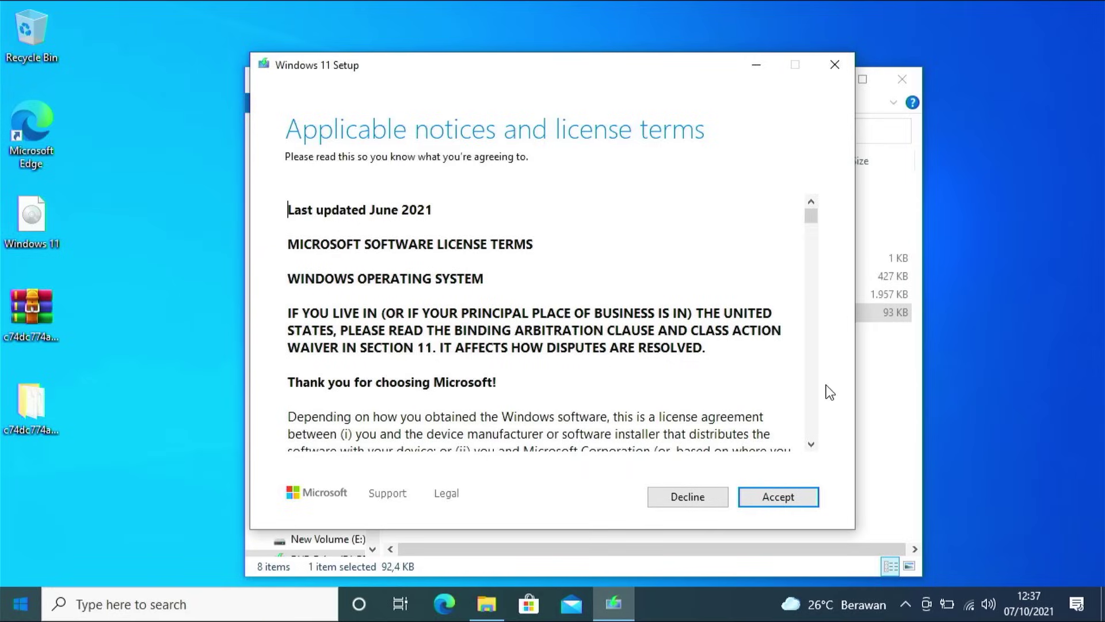
Step: Accept the Windows 11 license terms and the statement about unmet minimum system requirements
left_click(777, 496)
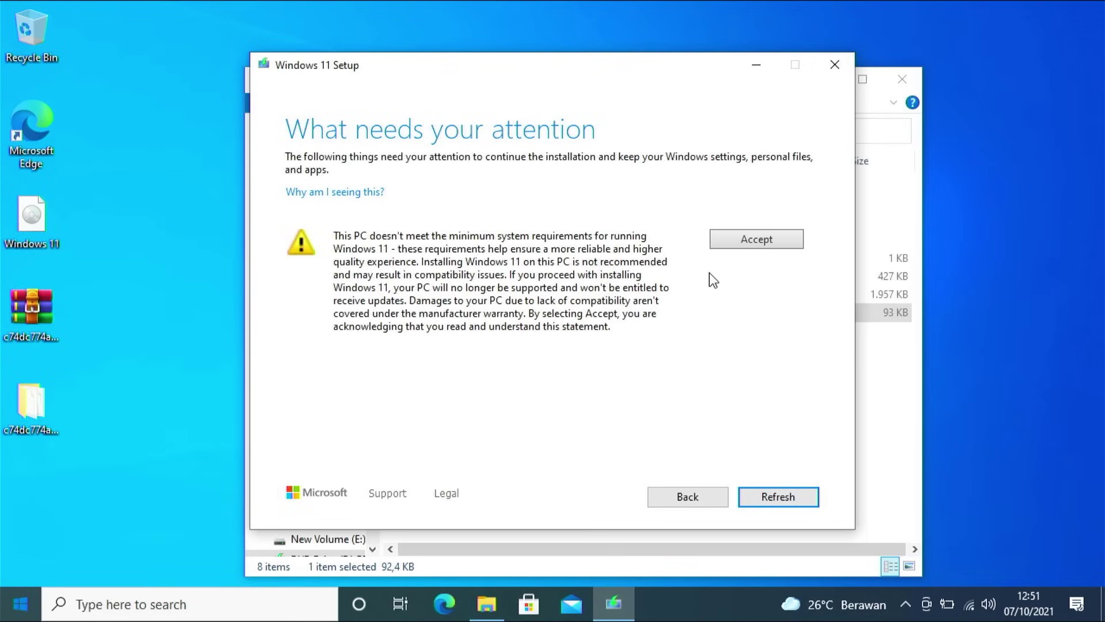
left_click(728, 247)
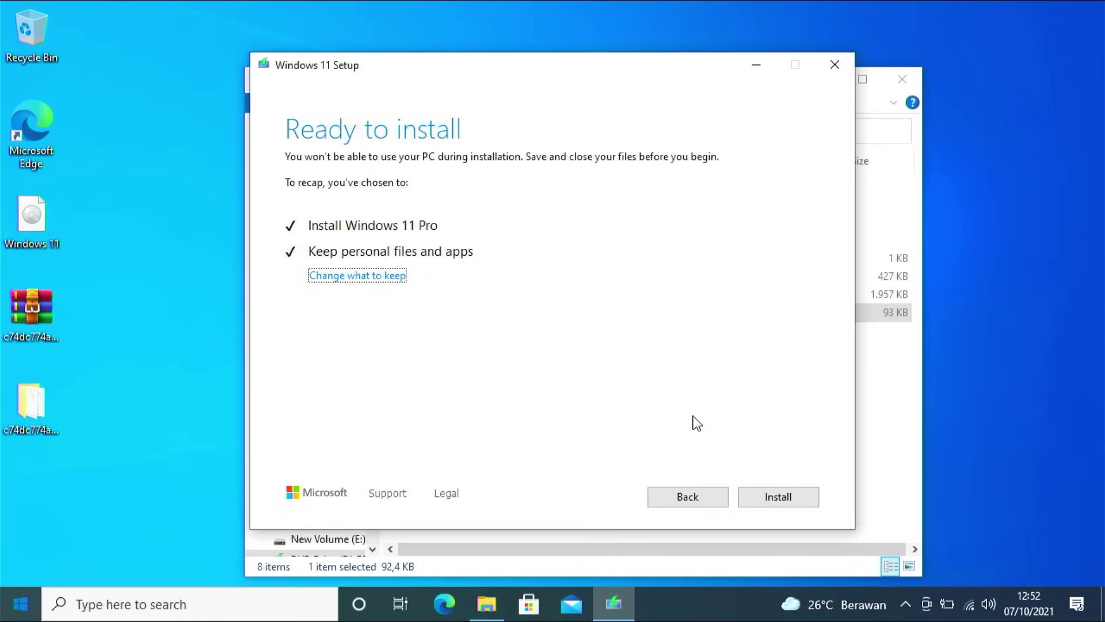
Step: Start the installation of Windows 11 Pro with personal files and apps kept
left_click(757, 493)
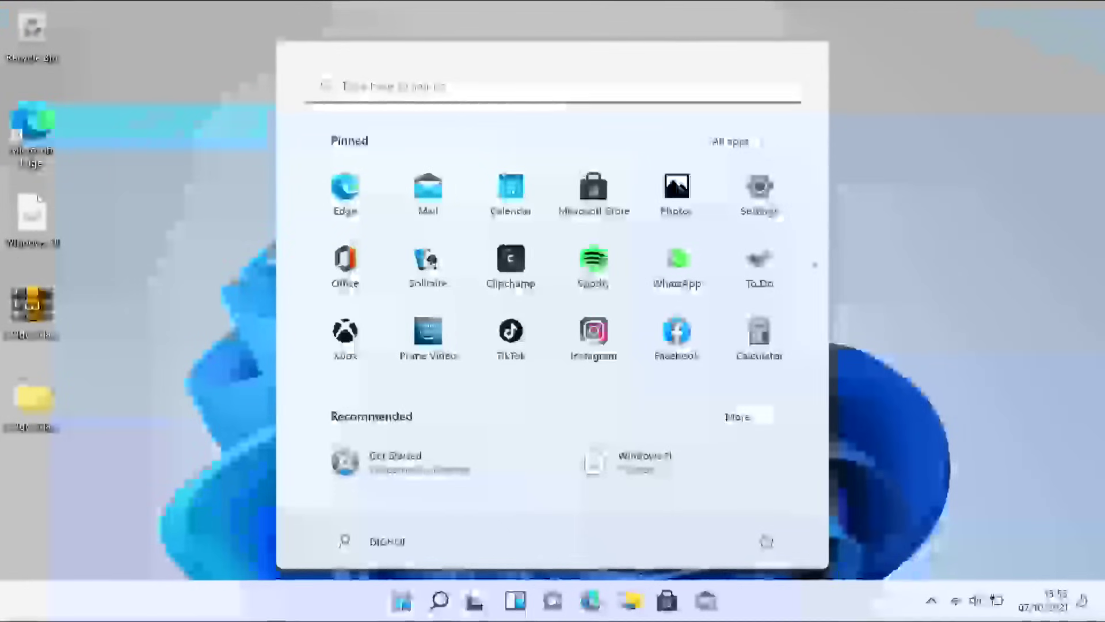
Step: Open the system's About page in Settings and examine the device and Windows specifications
left_click(782, 218)
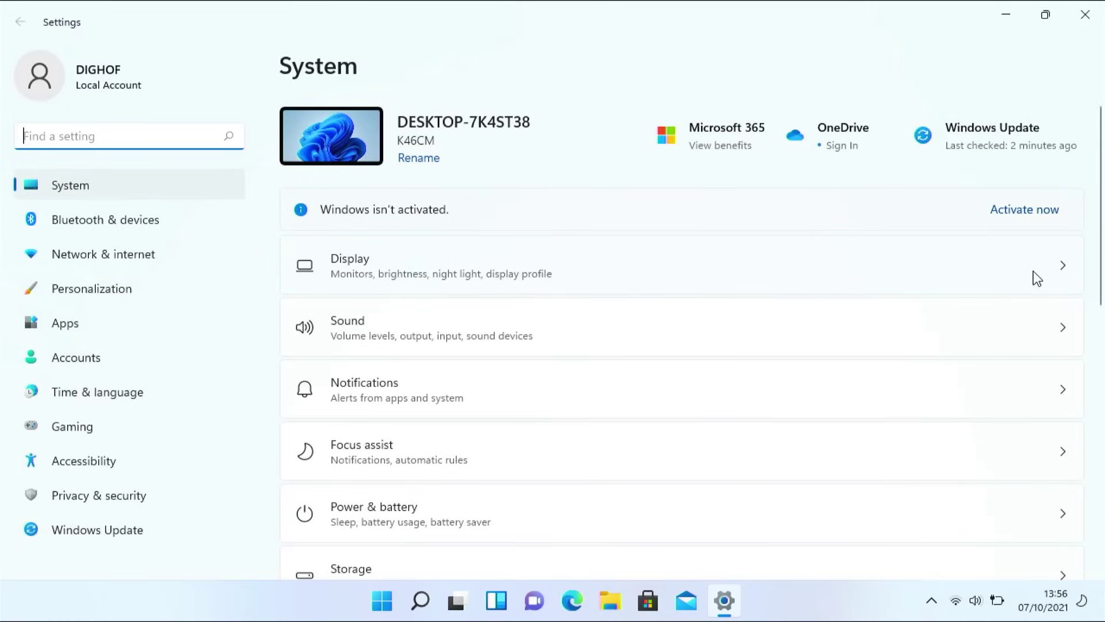
left_click_drag(1101, 231, 1070, 552)
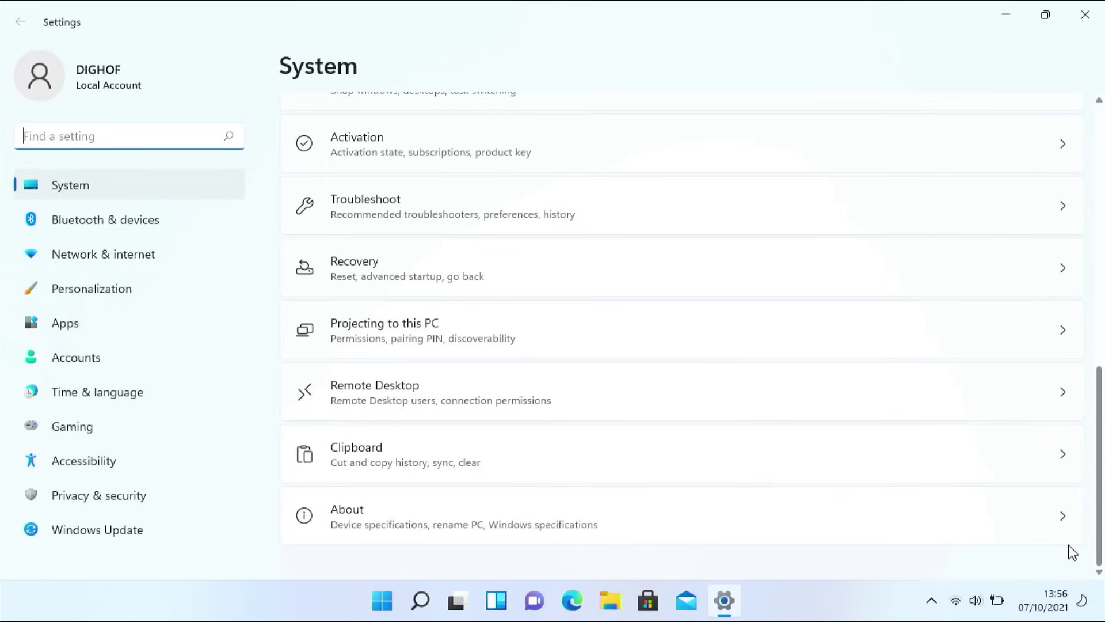
left_click(966, 528)
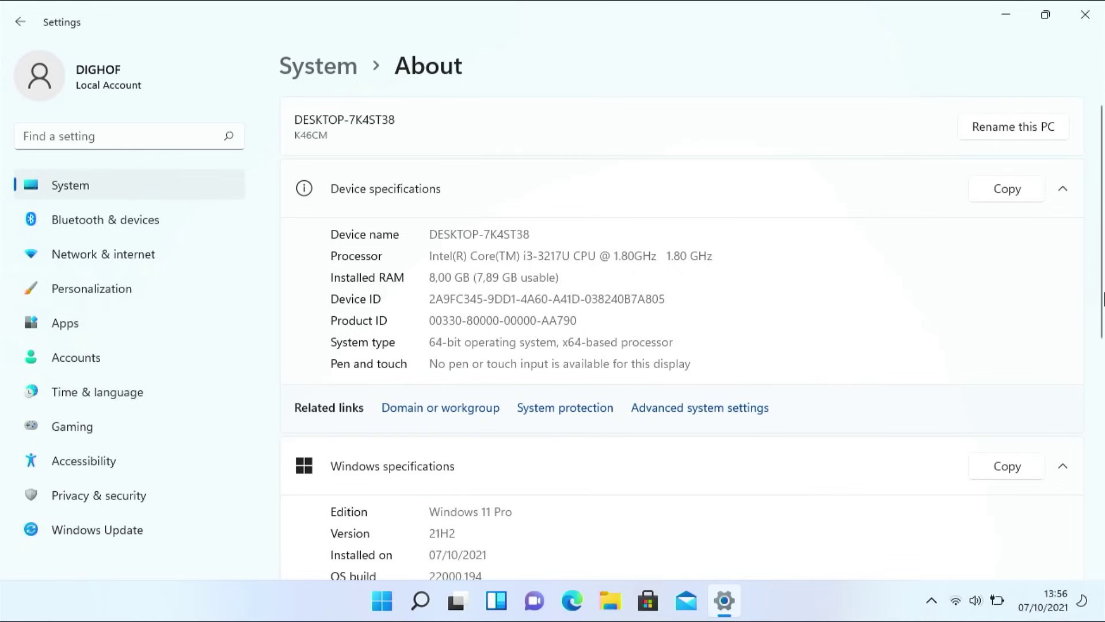
left_click_drag(1094, 308, 1103, 389)
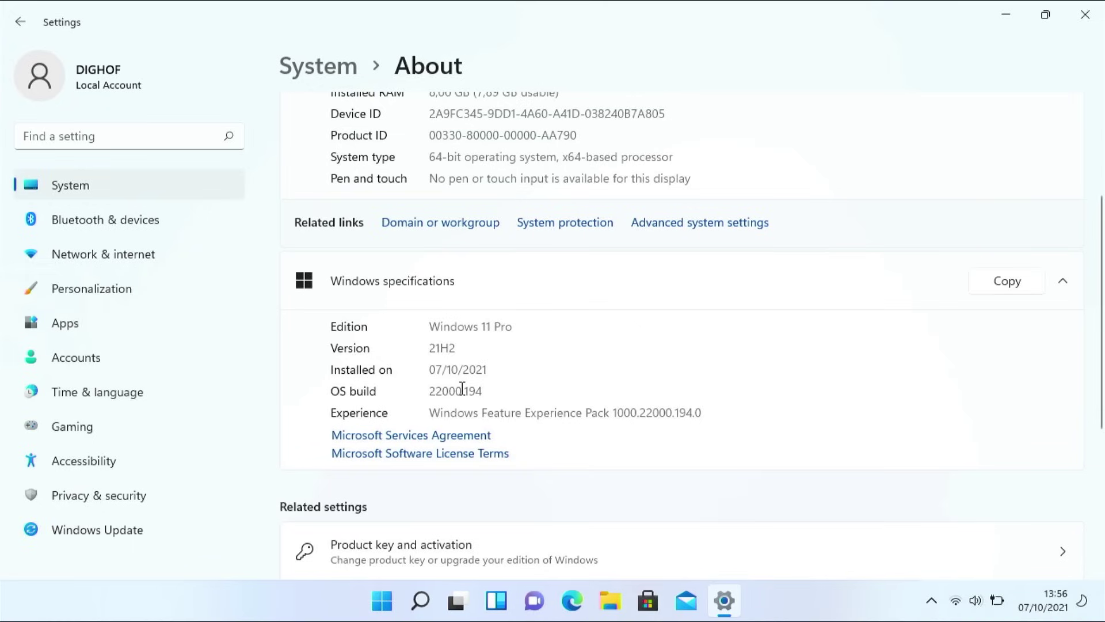
Step: Apply the Windows (dark) theme in the personalization settings and close Settings
left_click(129, 294)
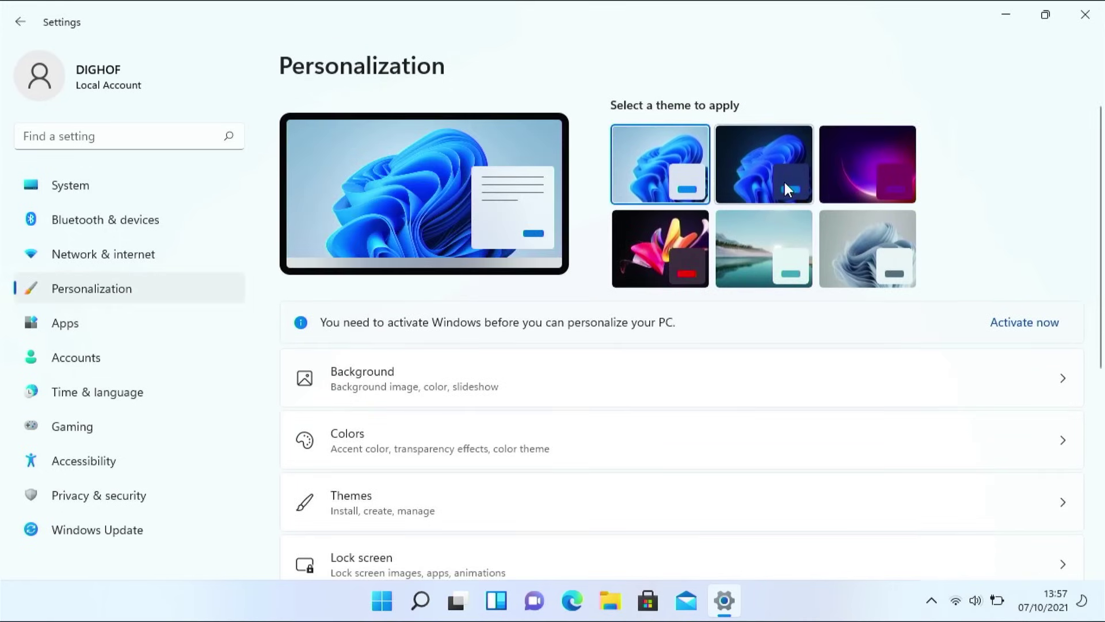
left_click(768, 169)
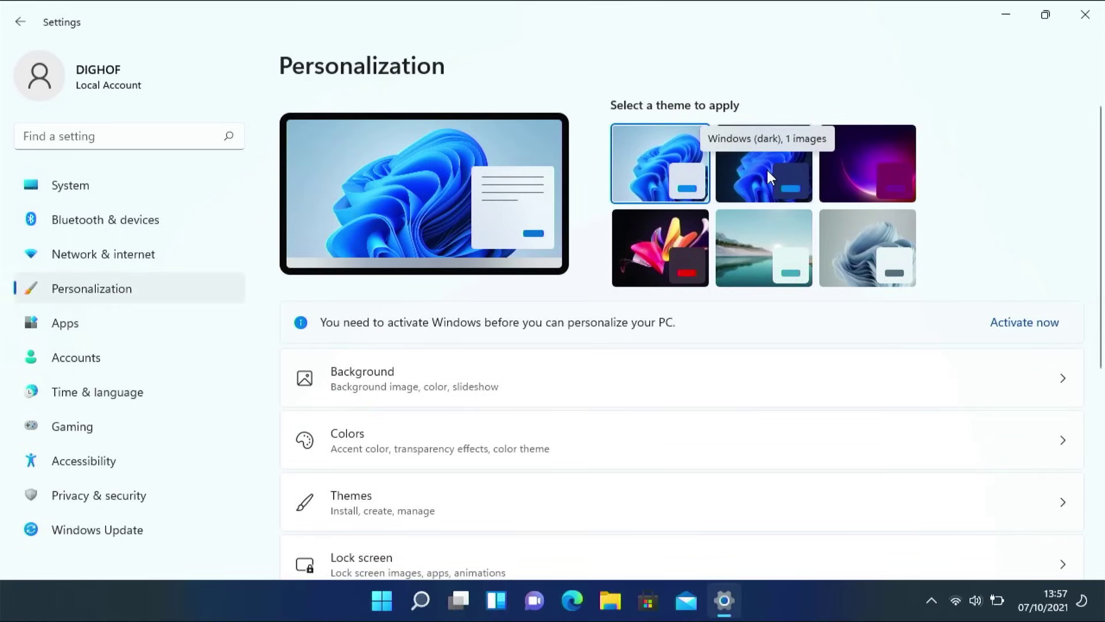
left_click(1086, 13)
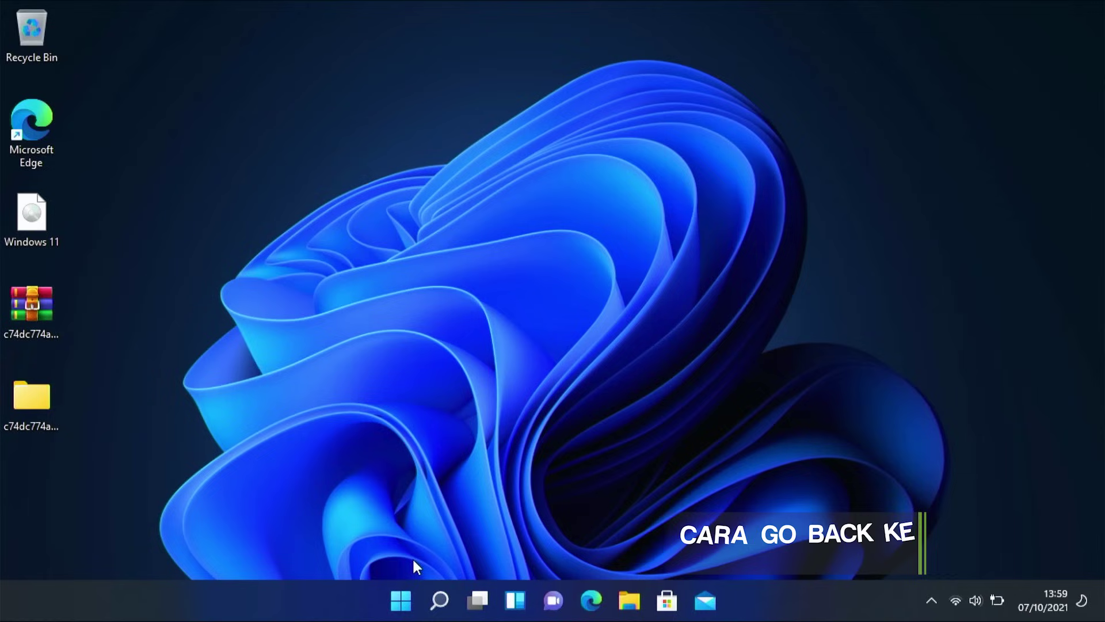
Step: Open the system's Recovery settings and start the Go back procedure for returning to Windows 10
left_click(403, 596)
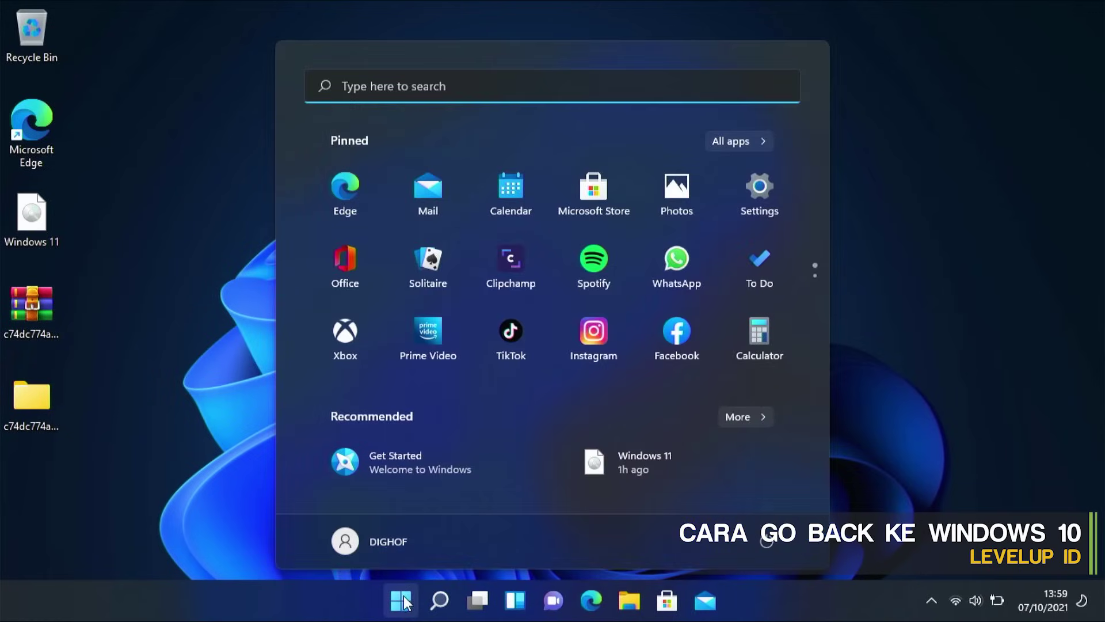
left_click(757, 172)
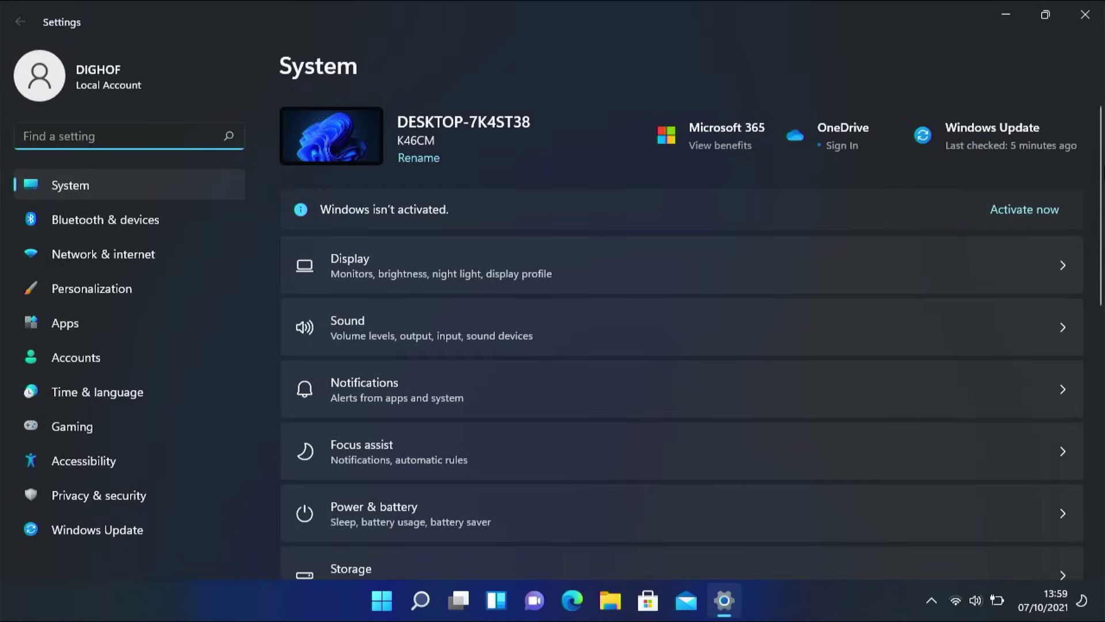
scroll(1100, 230, "down", 2)
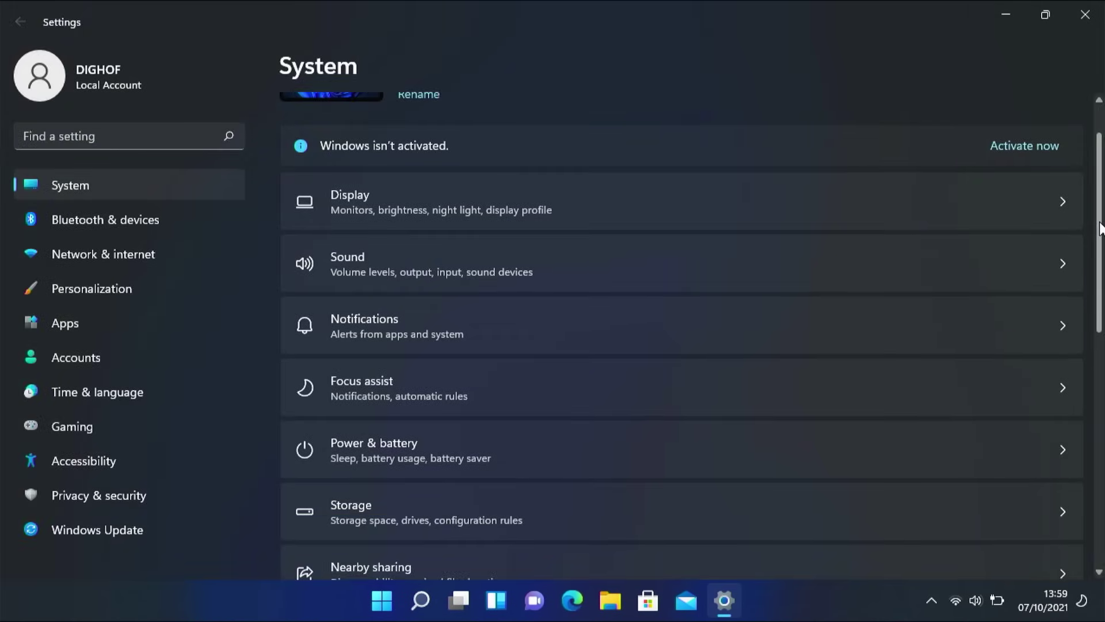
scroll(1100, 257, "down", 6)
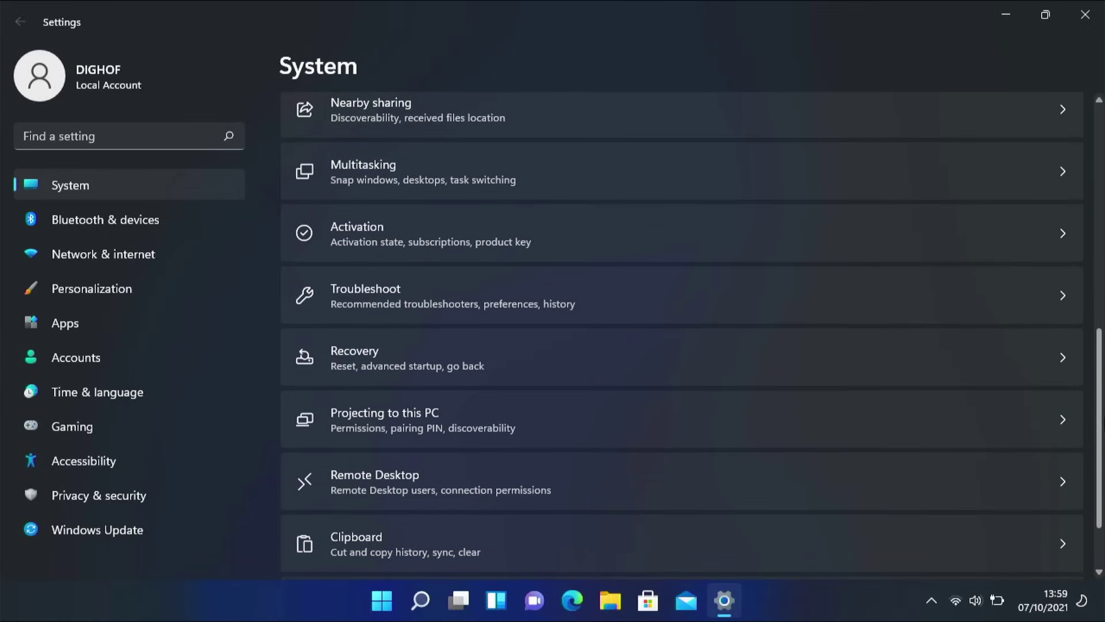
left_click(579, 334)
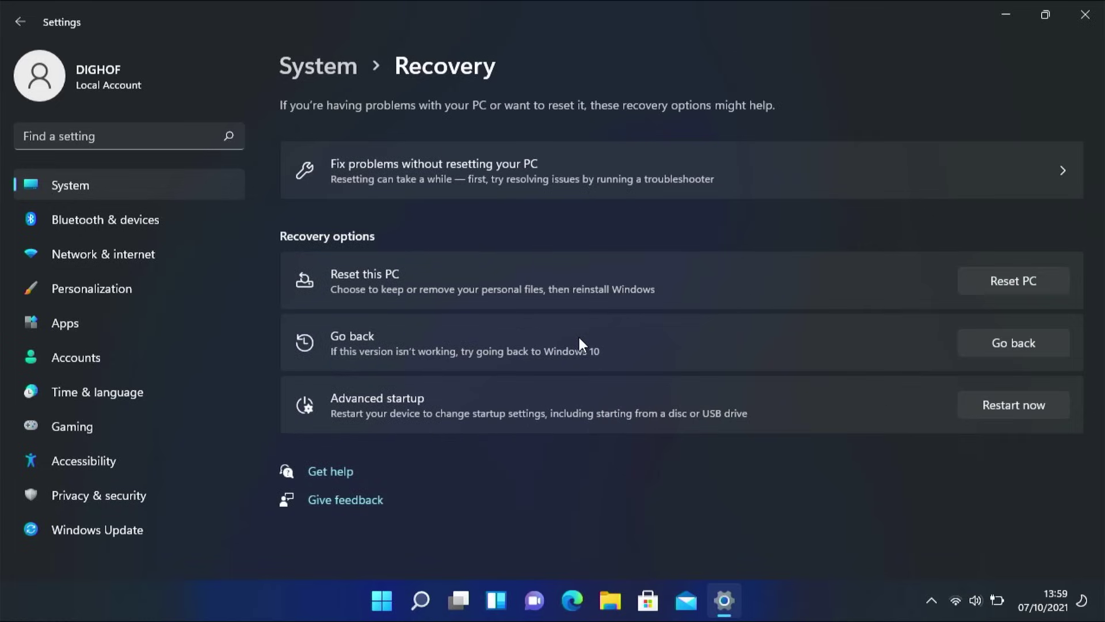
left_click(1035, 343)
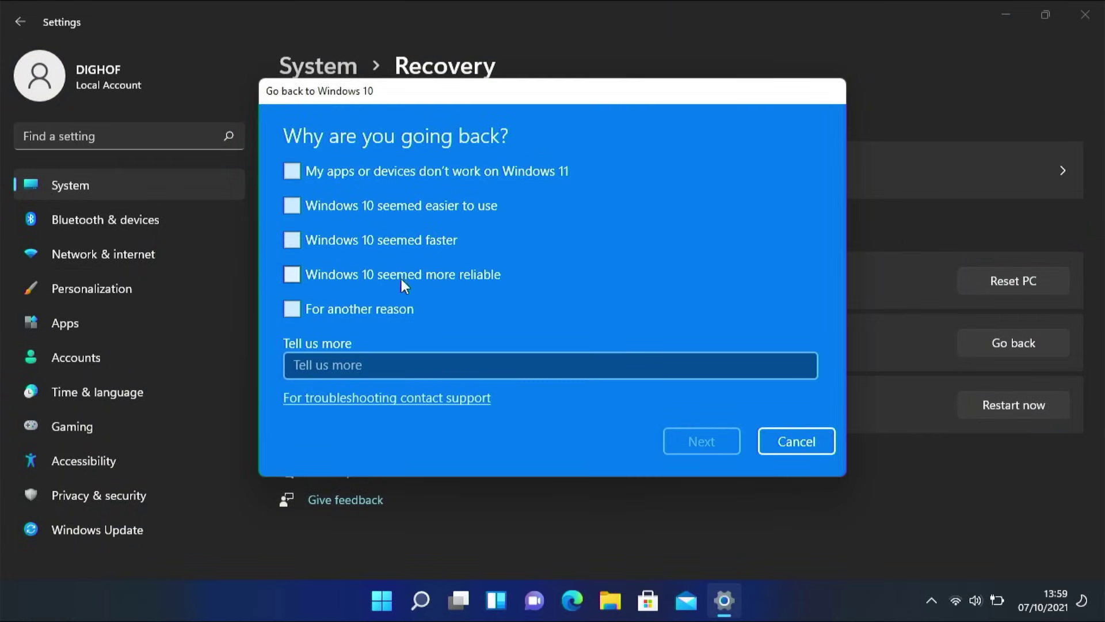
Step: Give "Windows 10 seemed more reliable" as the reason, decline checking for updates, and confirm going back to Windows 10
left_click(387, 273)
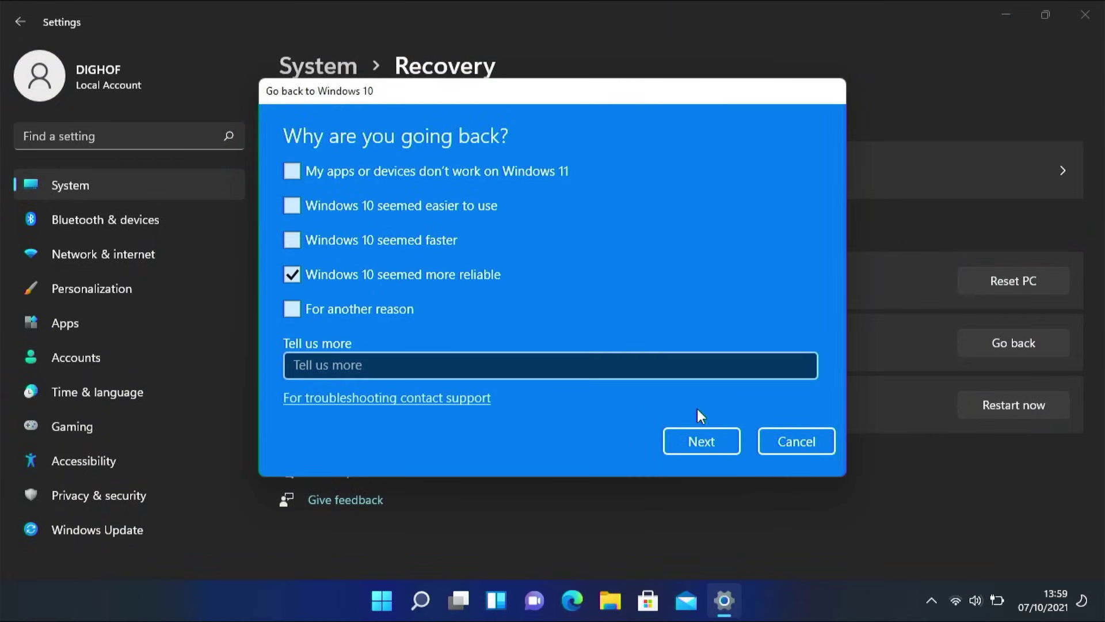
left_click(702, 433)
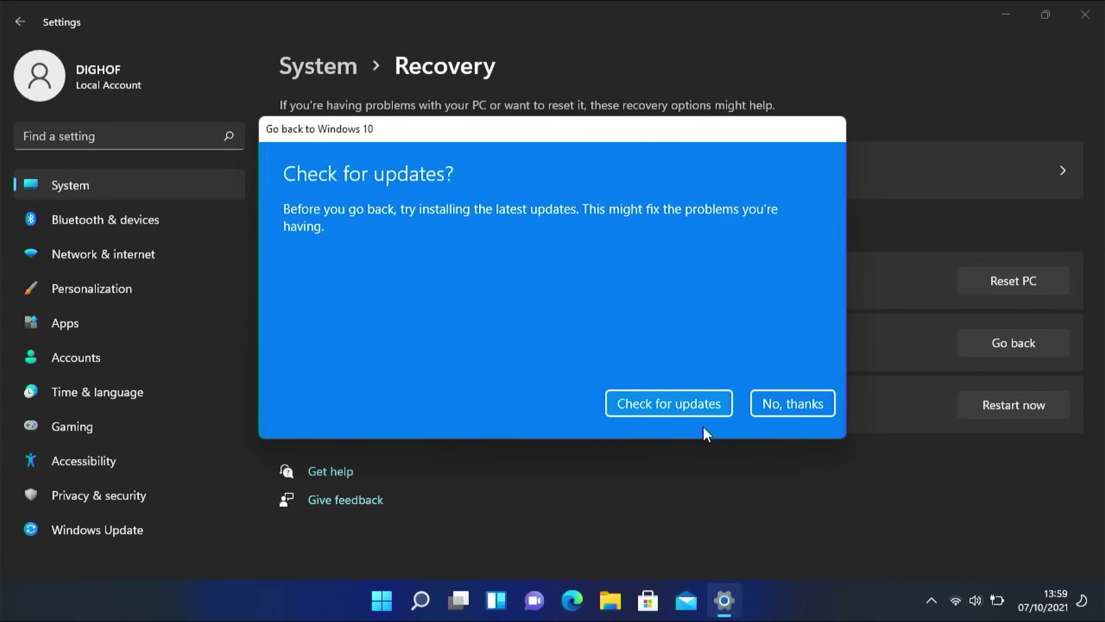
left_click(763, 413)
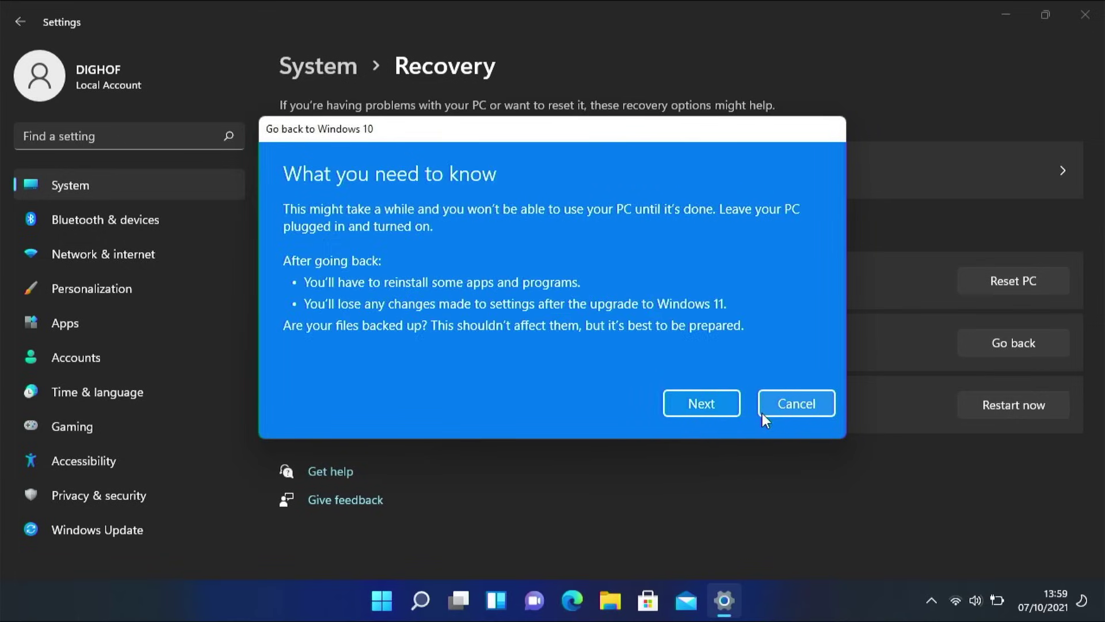
left_click(698, 403)
left_click(699, 403)
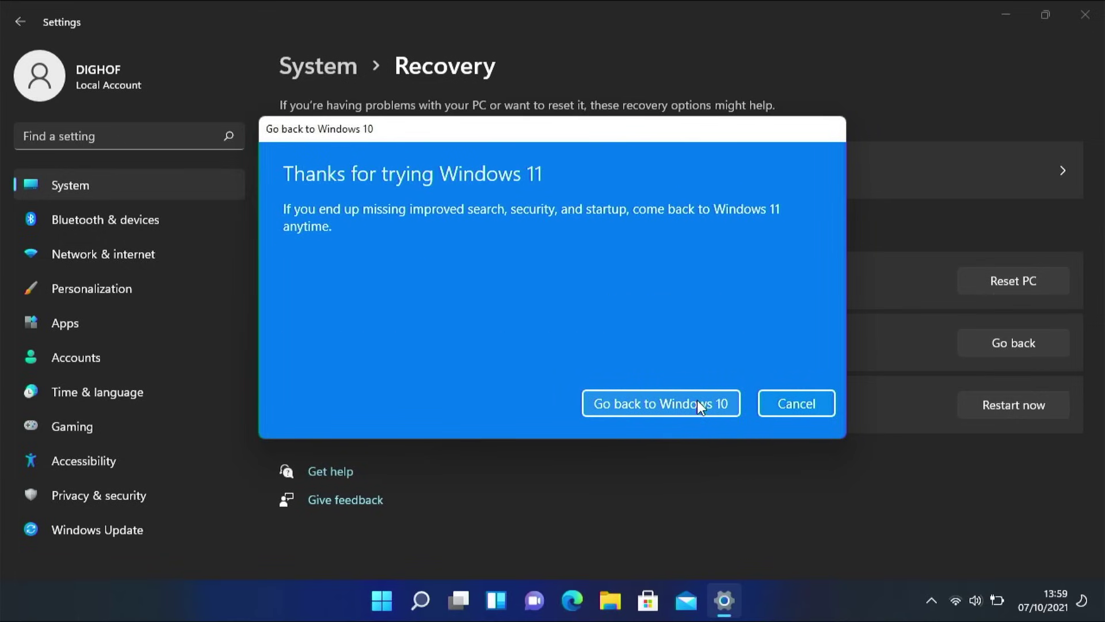
left_click(697, 403)
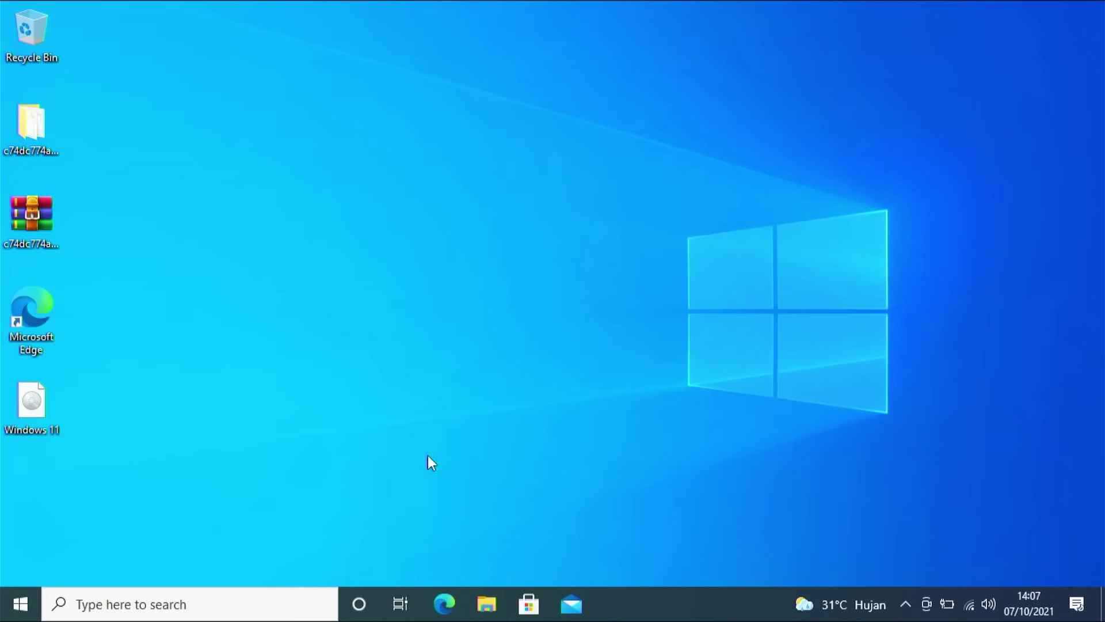
Step: Open the About page in the restored system's Settings, maximize the window, and examine the Windows edition and version
left_click(20, 603)
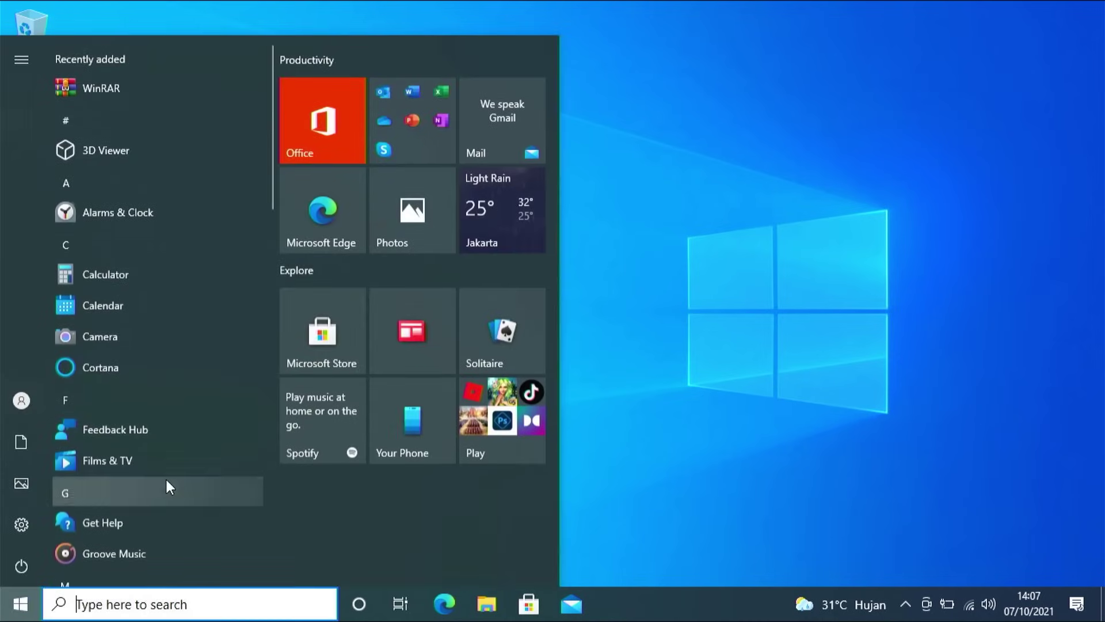
left_click(27, 508)
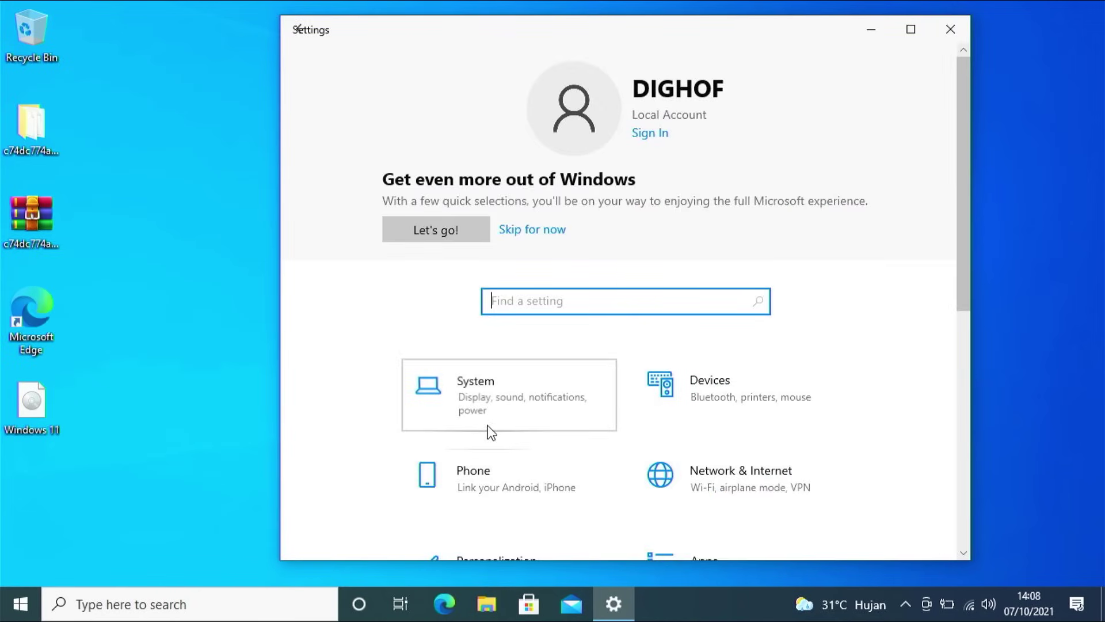
left_click(490, 432)
scroll(439, 449, "down", 5)
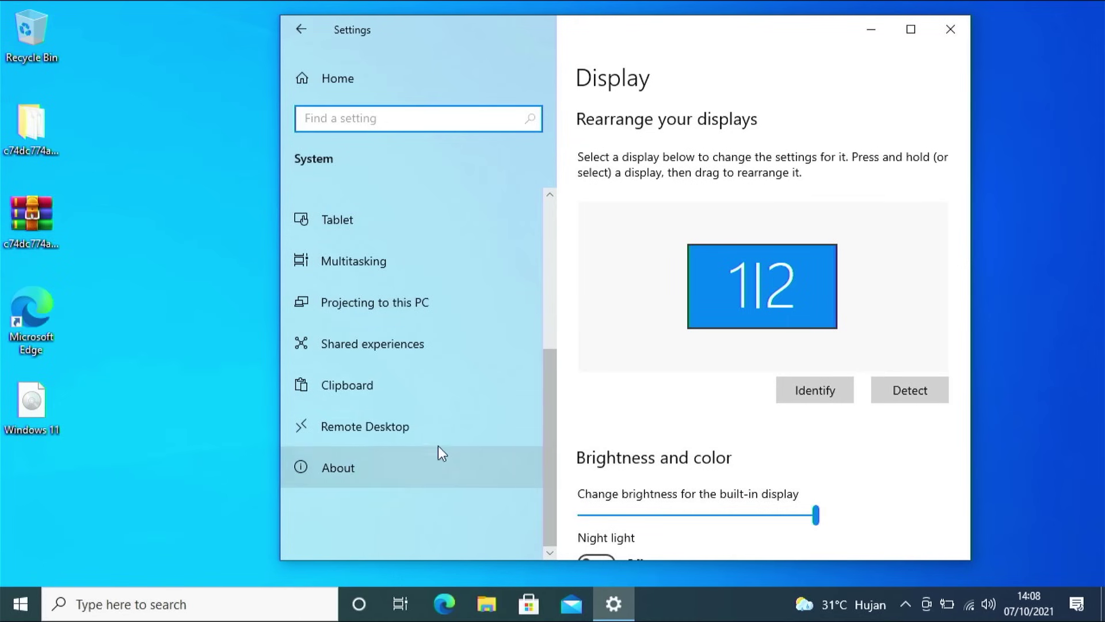
left_click(406, 456)
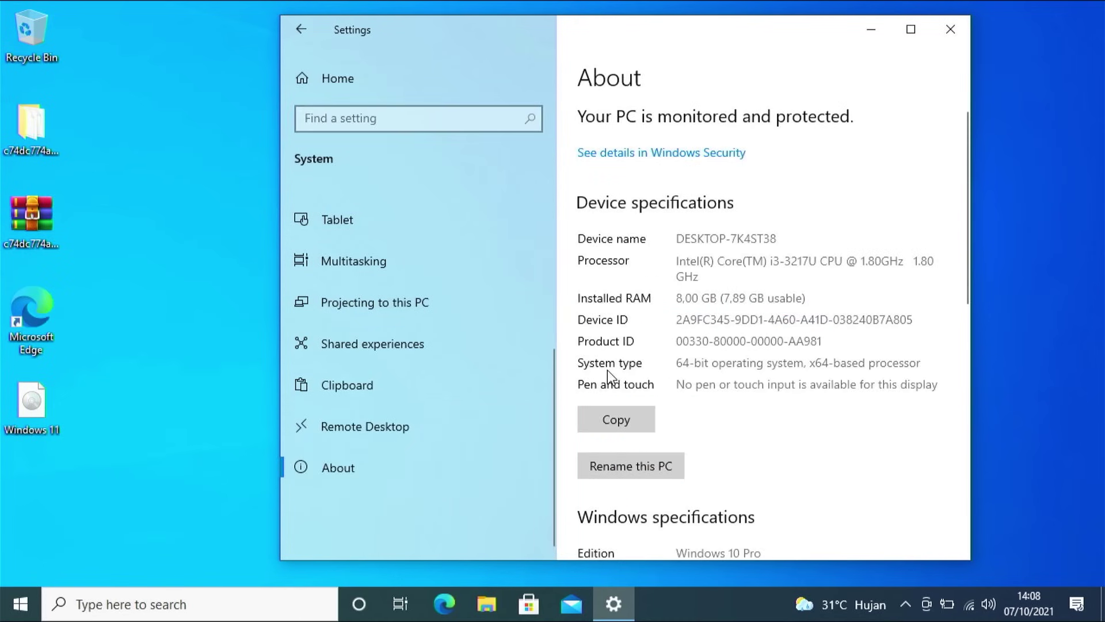
left_click(909, 30)
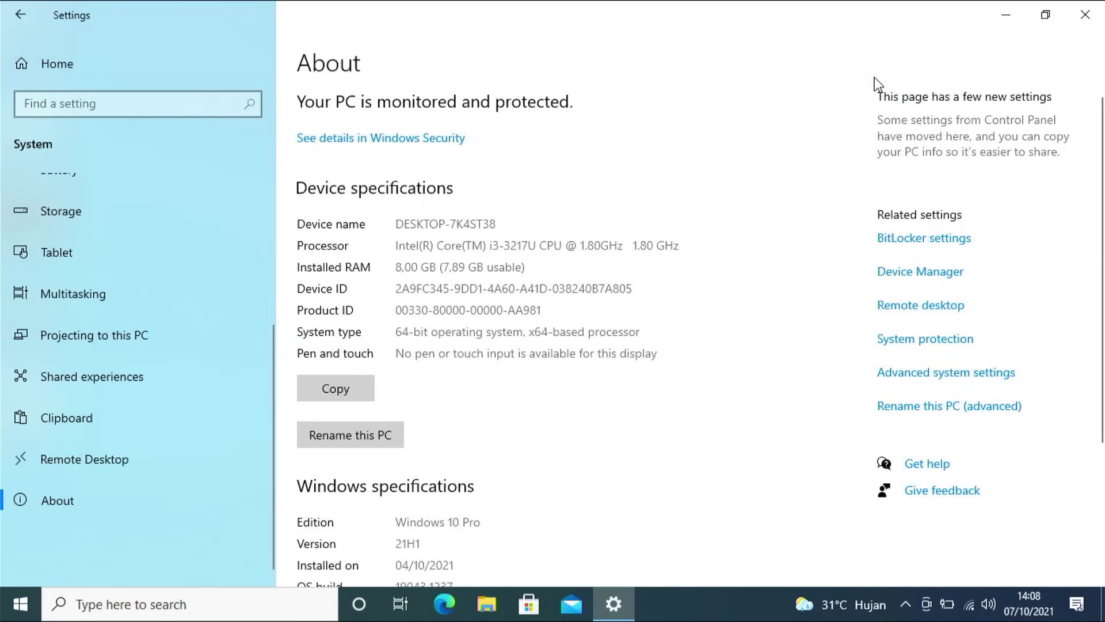
scroll(999, 247, "down", 2)
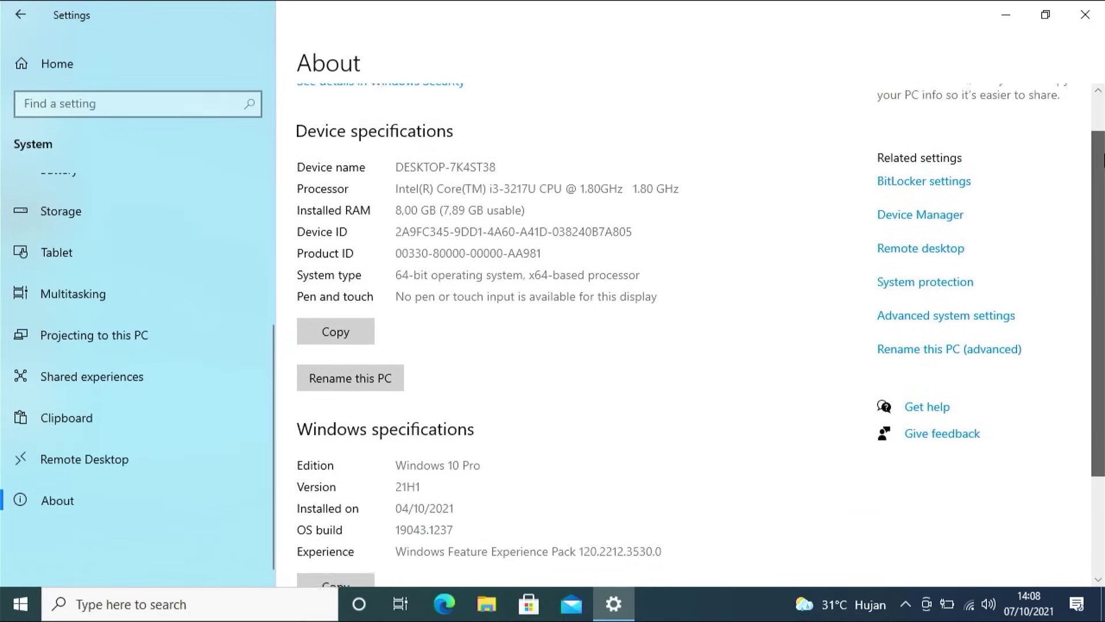